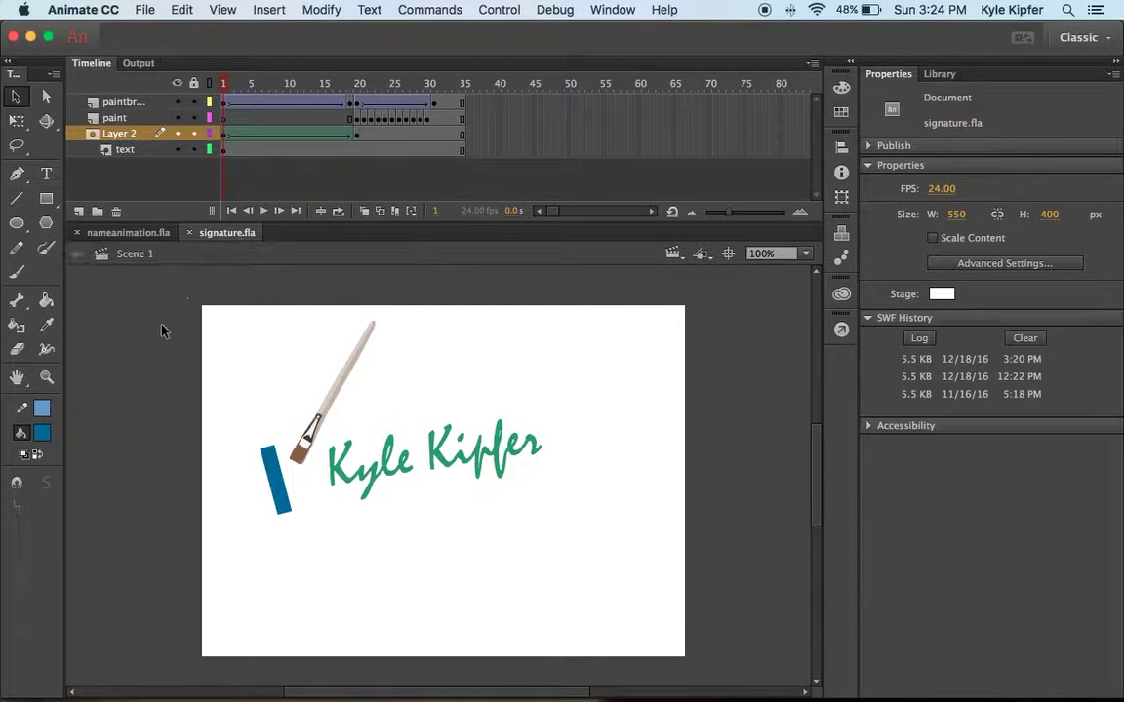
- Test-play the signature animation and scrub through its frames for review
{"action": "key", "text": "super+Return"}
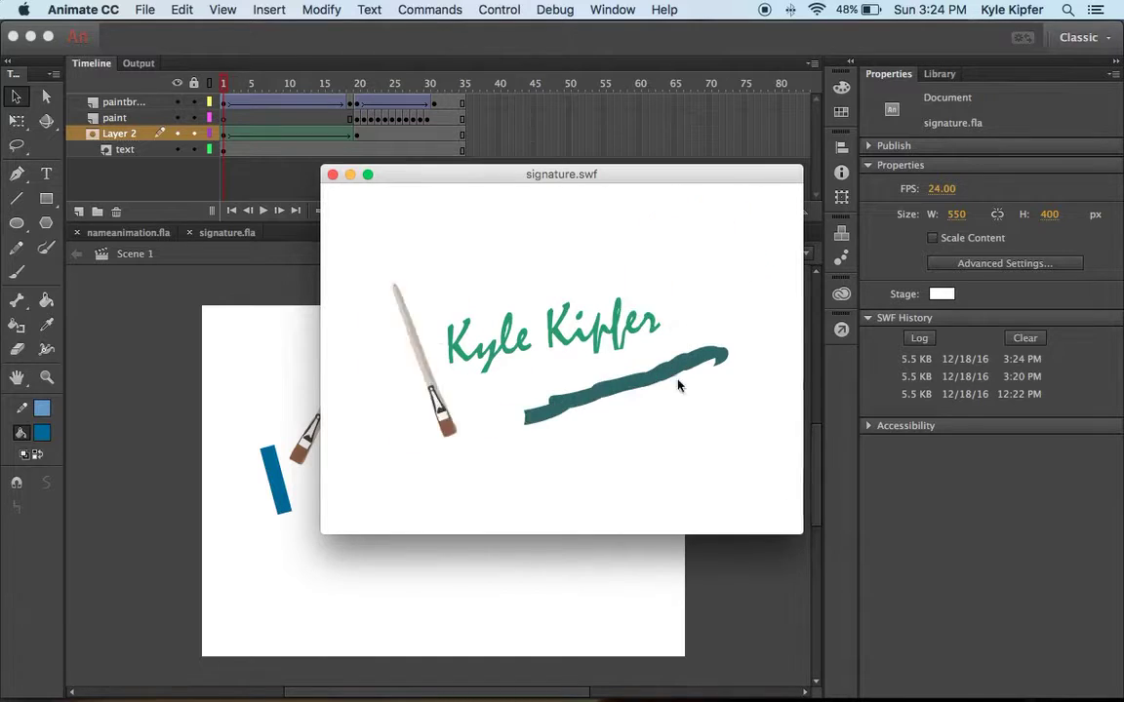
{"action": "left_click", "coordinate": [333, 174]}
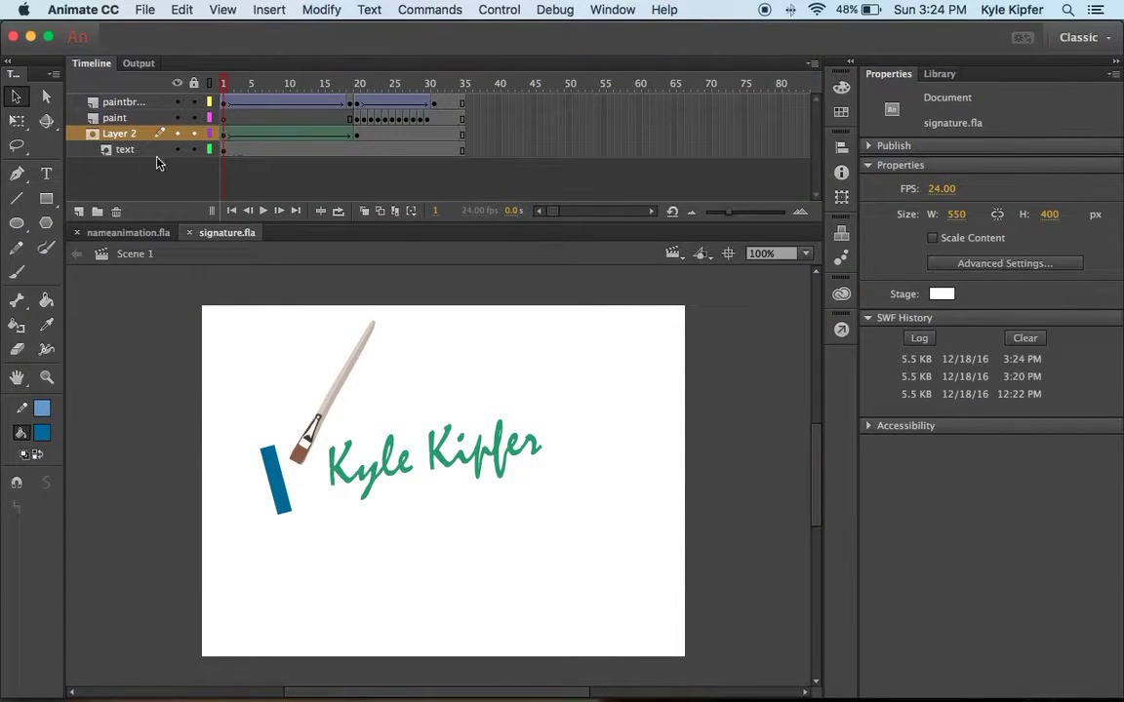
{"action": "left_click", "coordinate": [225, 151]}
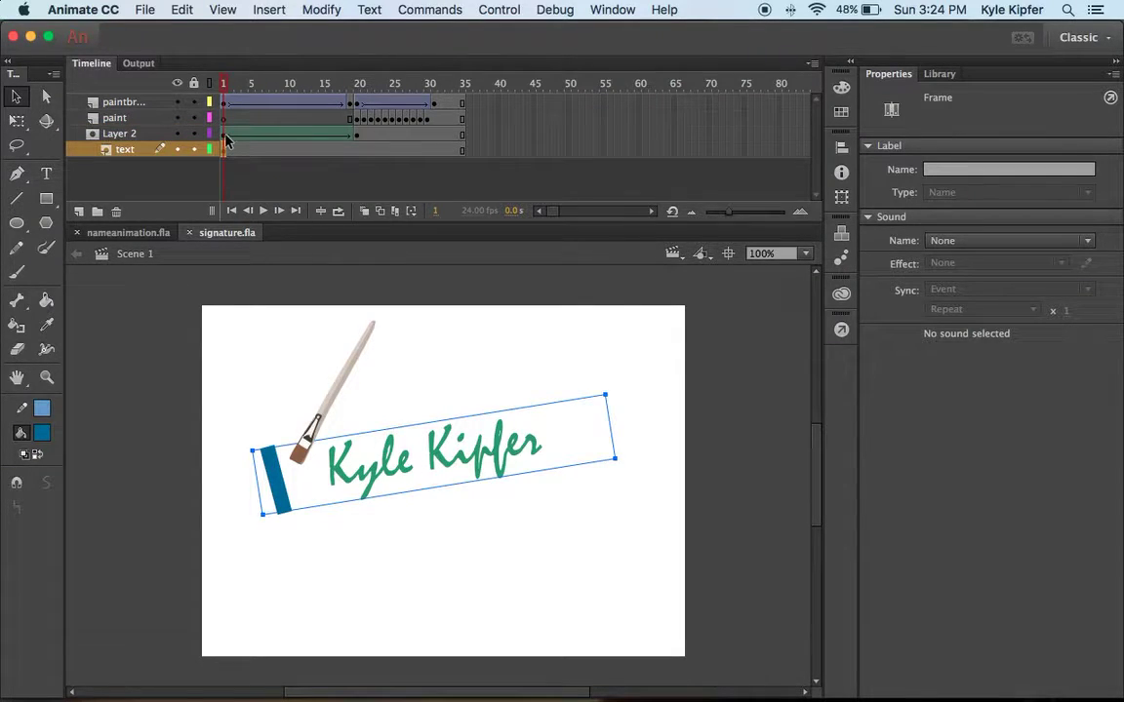
{"action": "left_click", "coordinate": [225, 138]}
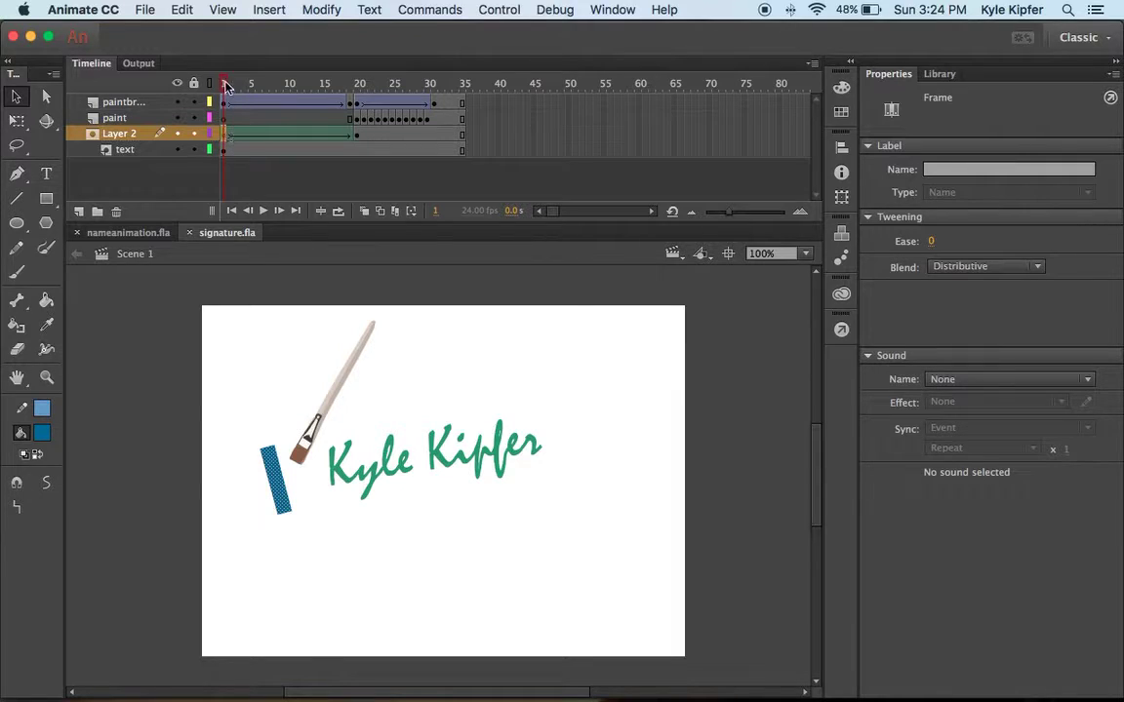
{"action": "left_click_drag", "start_coordinate": [225, 83], "coordinate": [353, 82]}
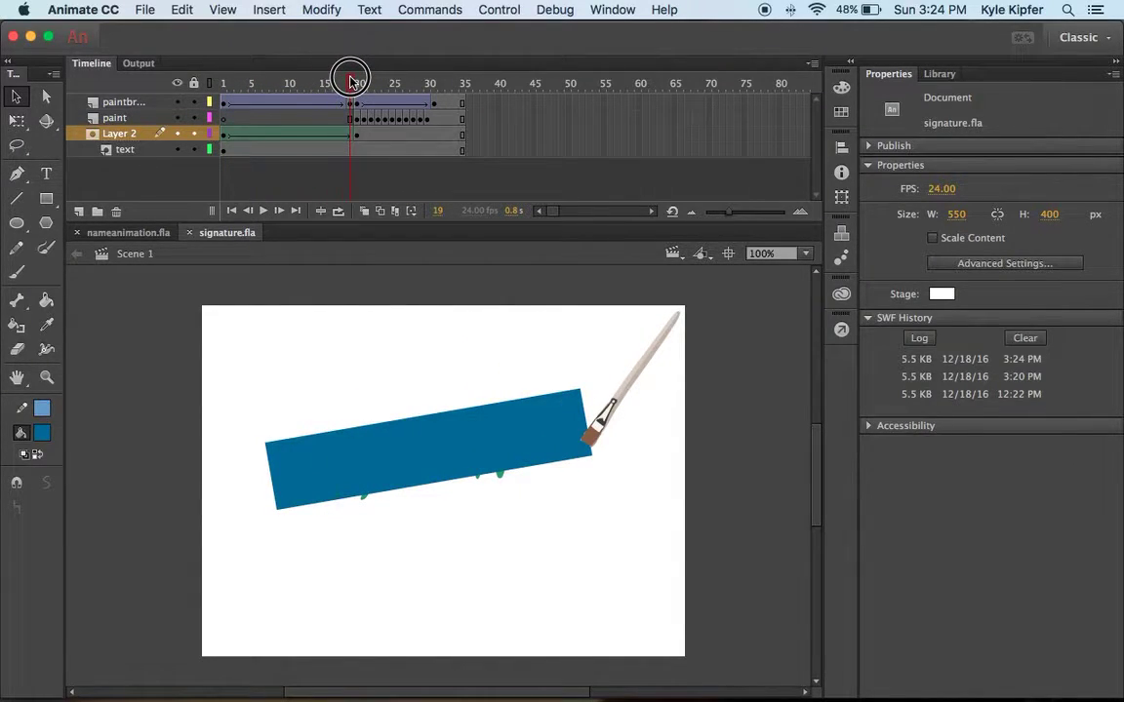
{"action": "left_click", "coordinate": [224, 102]}
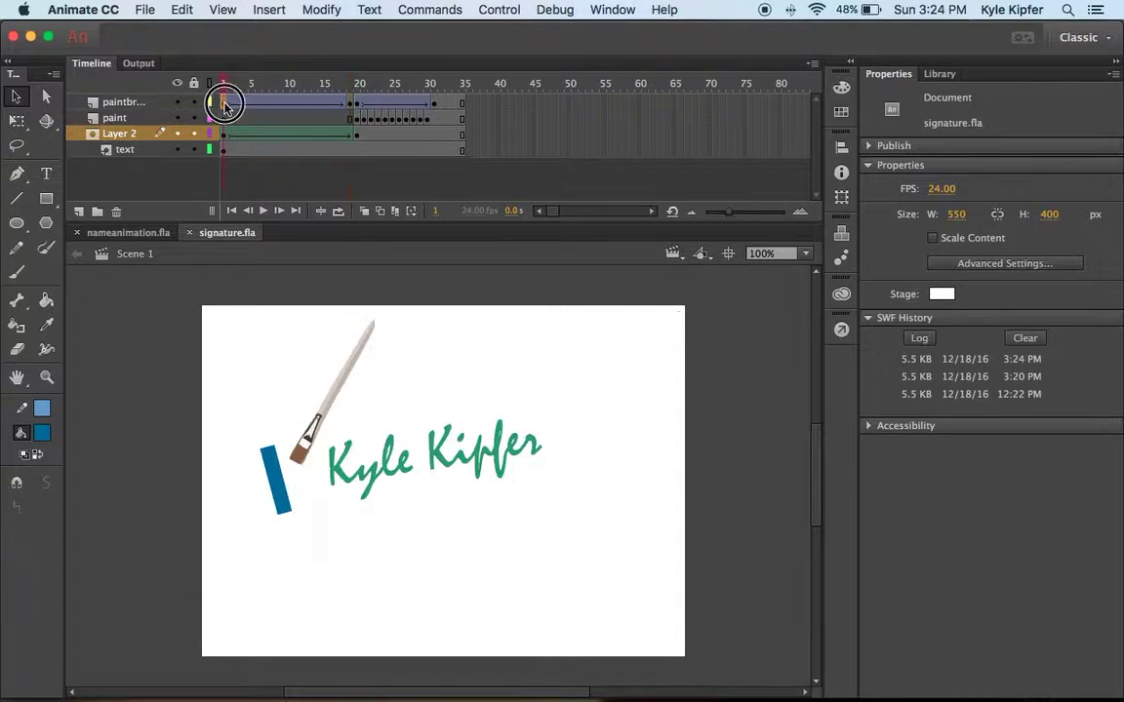
{"action": "left_click_drag", "start_coordinate": [215, 81], "coordinate": [449, 80]}
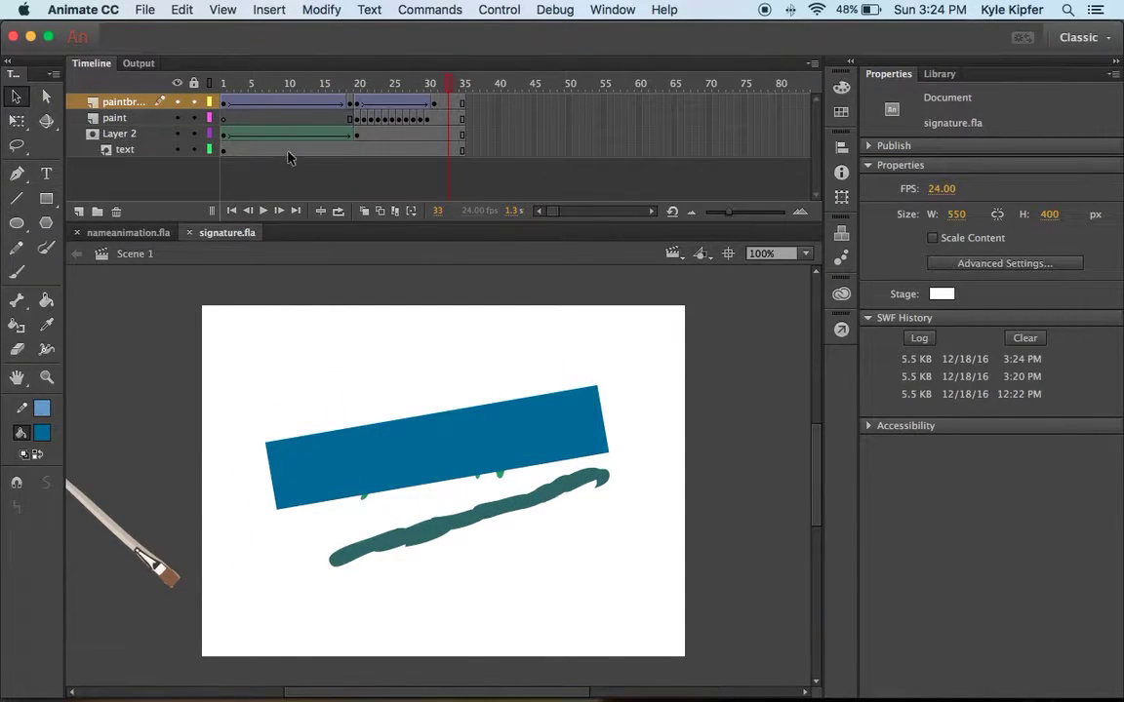
- Create a new ActionScript 3.0 document at 550×400 px and 24 fps
{"action": "left_click", "coordinate": [143, 10]}
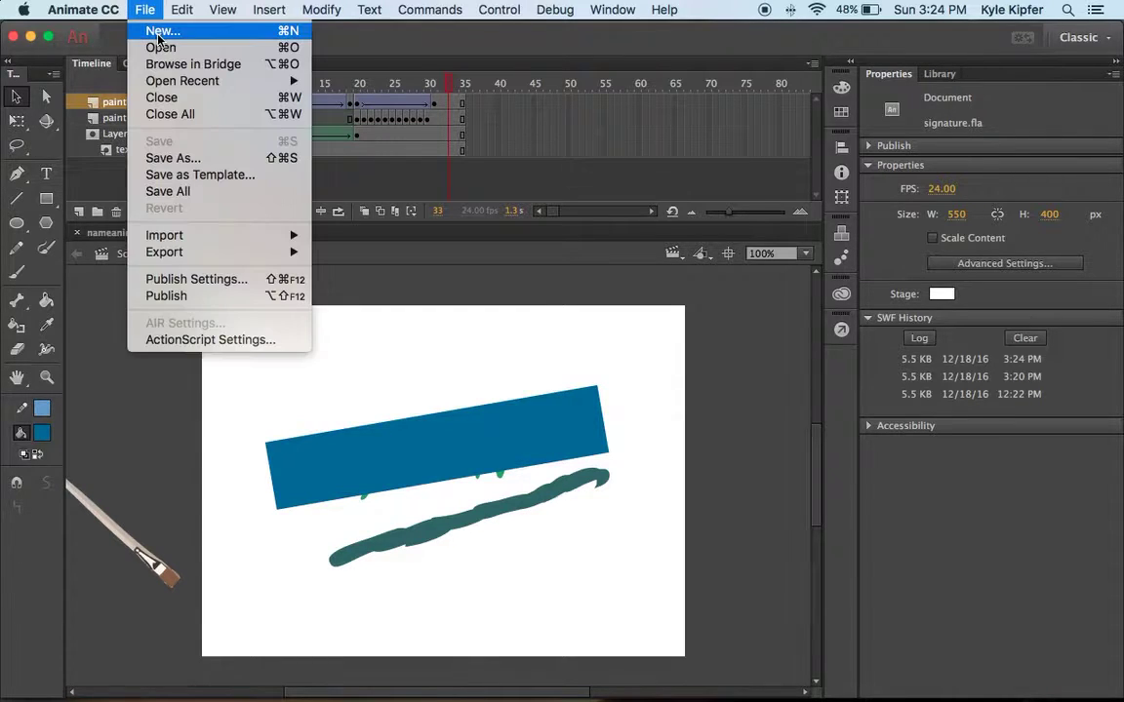
{"action": "left_click", "coordinate": [155, 32]}
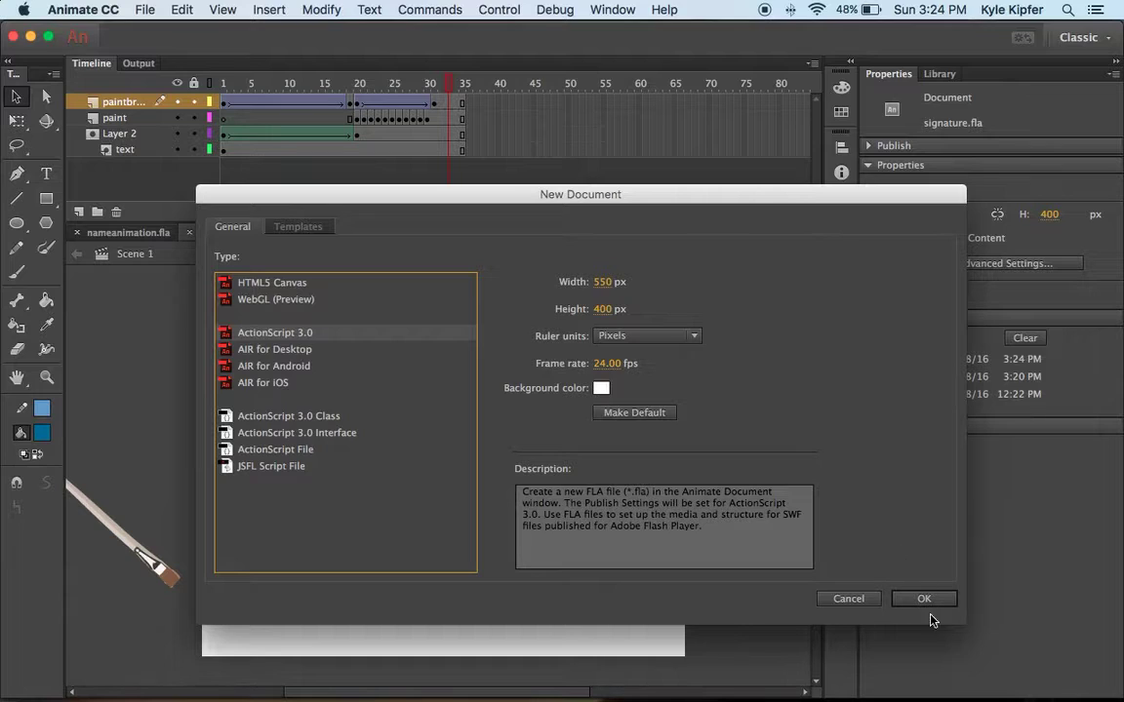
{"action": "left_click", "coordinate": [924, 598]}
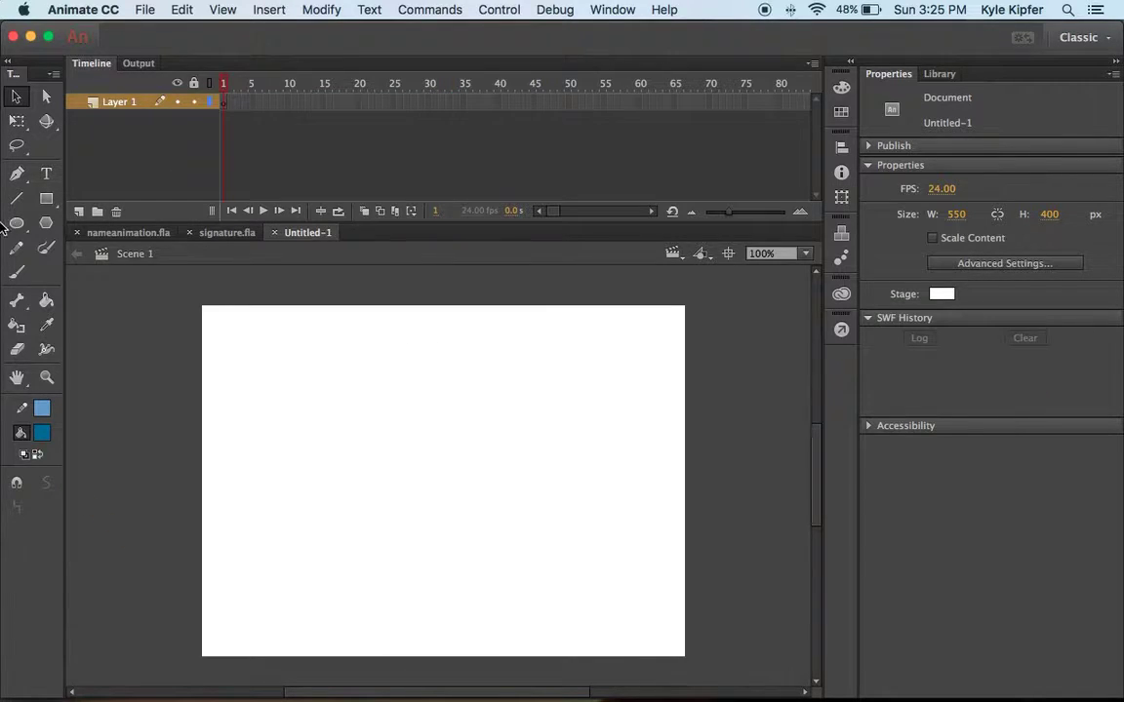
- Type 'Your Name' in a Lucida Handwriting text box on the stage
{"action": "left_click", "coordinate": [47, 174]}
{"action": "left_click", "coordinate": [45, 176]}
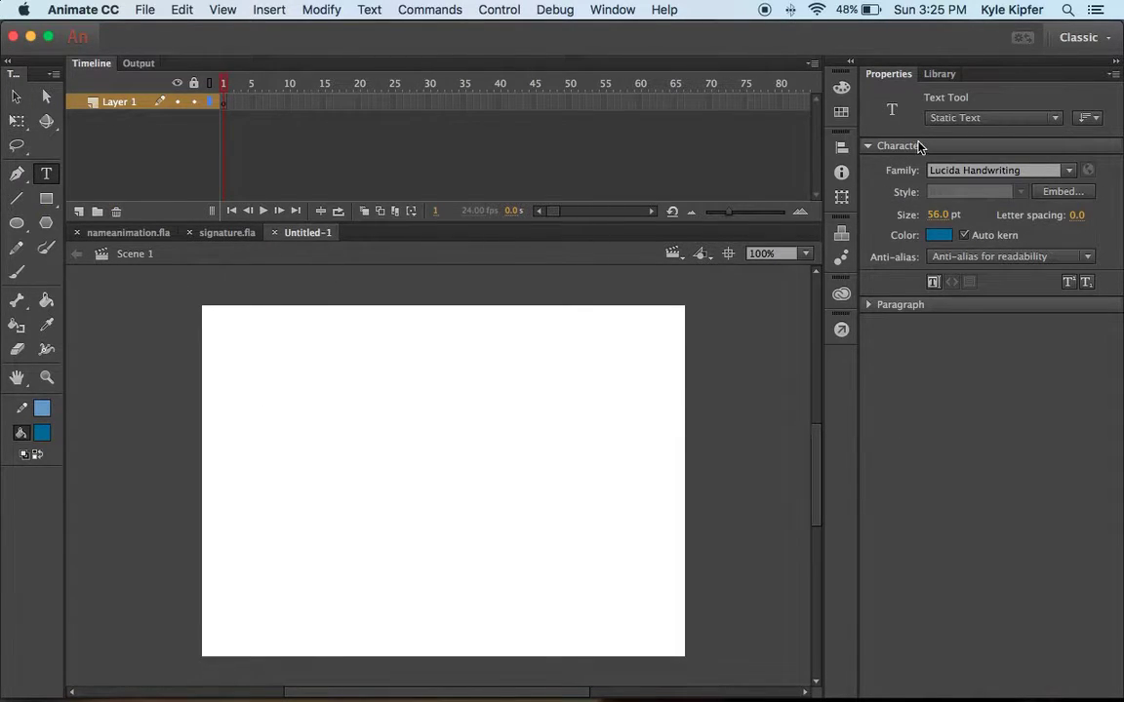
{"action": "left_click", "coordinate": [1070, 171]}
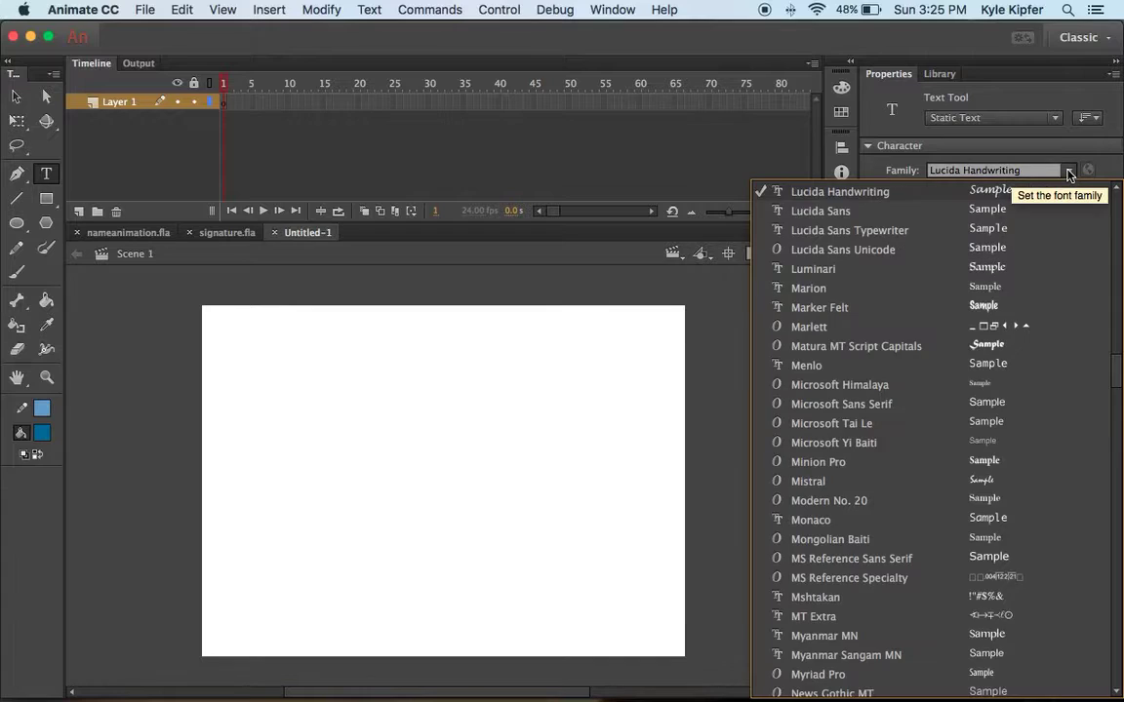
{"action": "left_click", "coordinate": [1000, 194]}
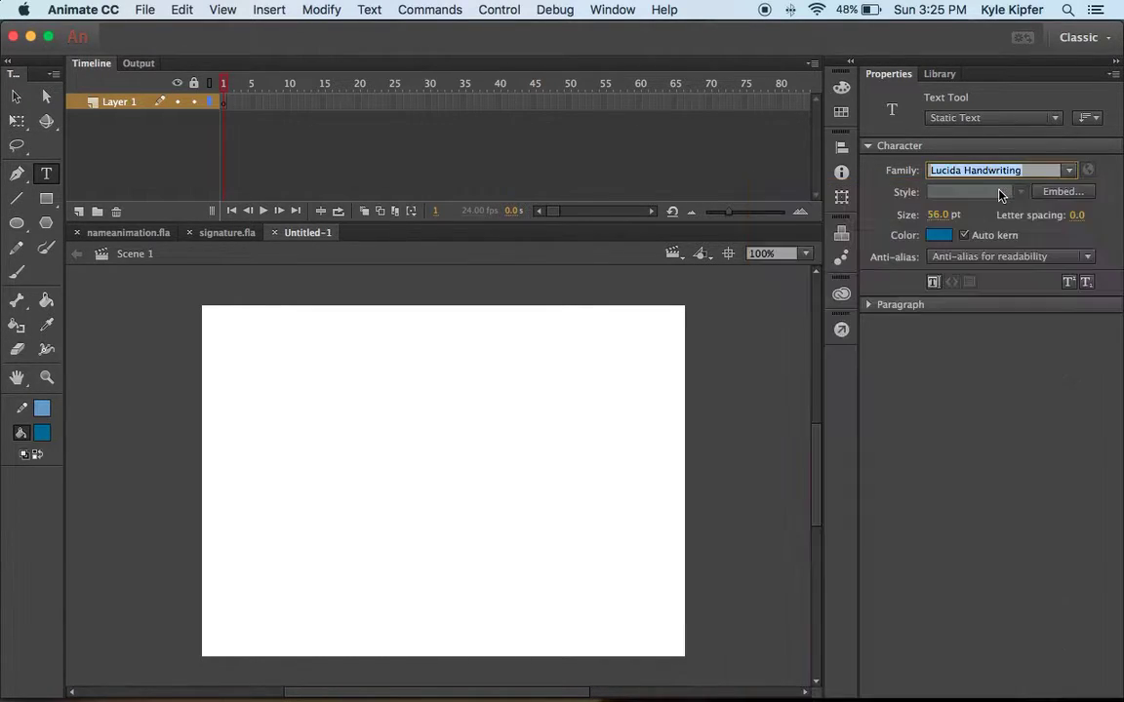
{"action": "left_click_drag", "start_coordinate": [288, 393], "coordinate": [600, 583]}
{"action": "type", "text": "Your Name"}
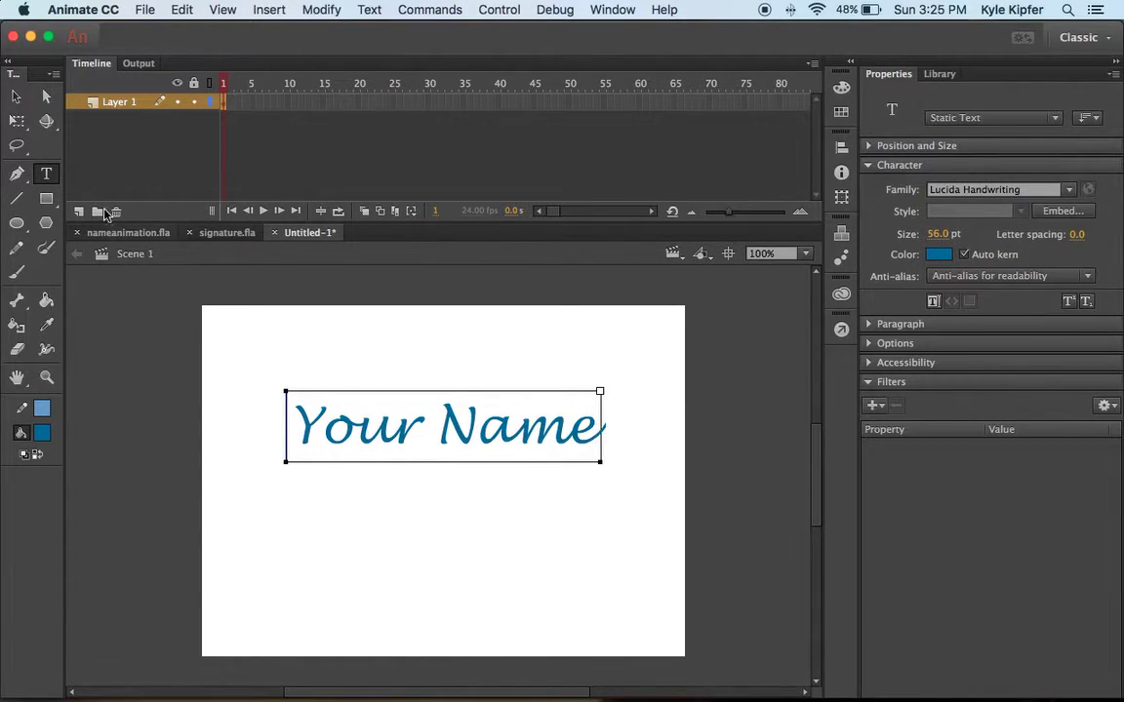
- Move the Your Name text slightly lower on the stage and deselect it
{"action": "left_click", "coordinate": [16, 96]}
{"action": "left_click", "coordinate": [401, 438]}
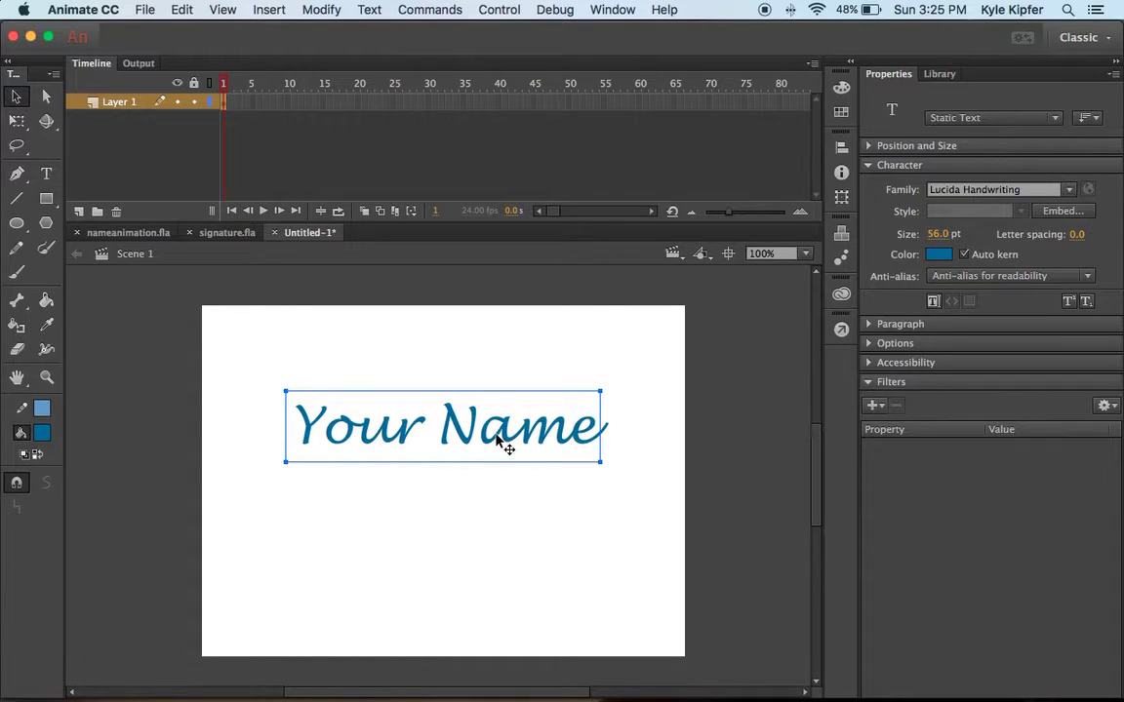
{"action": "left_click_drag", "start_coordinate": [504, 444], "coordinate": [508, 481]}
{"action": "left_click", "coordinate": [641, 361]}
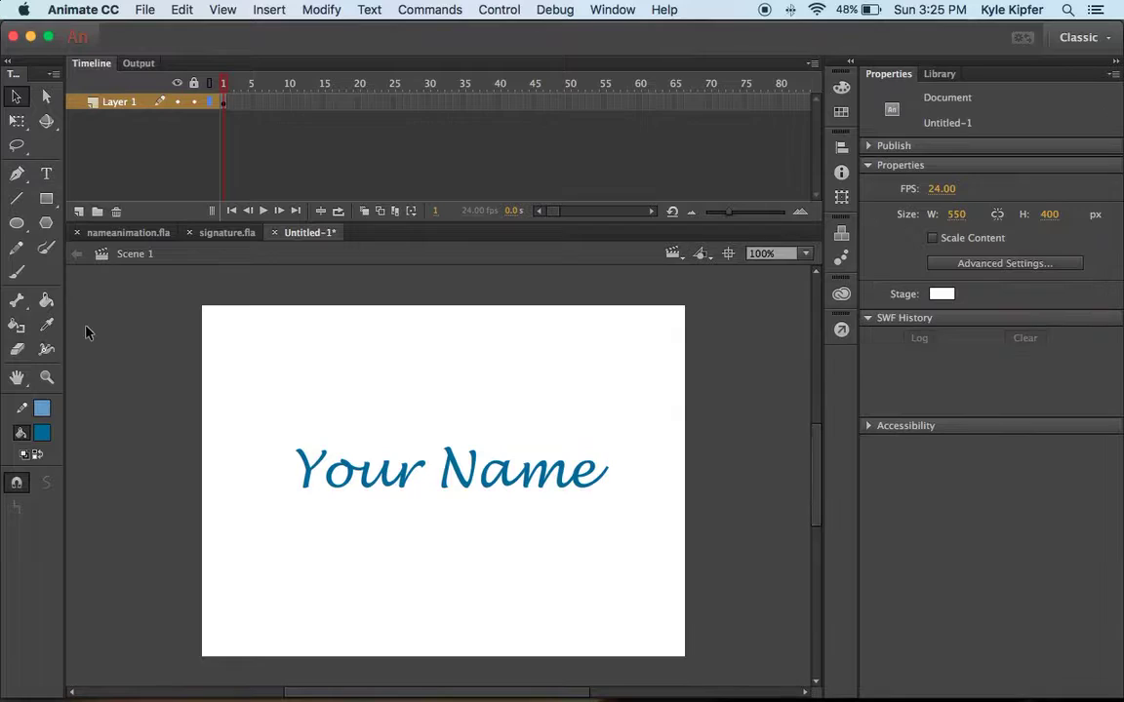
- Add a new layer and draw an orange #CC6633 bar left of Your Name
{"action": "left_click", "coordinate": [79, 212]}
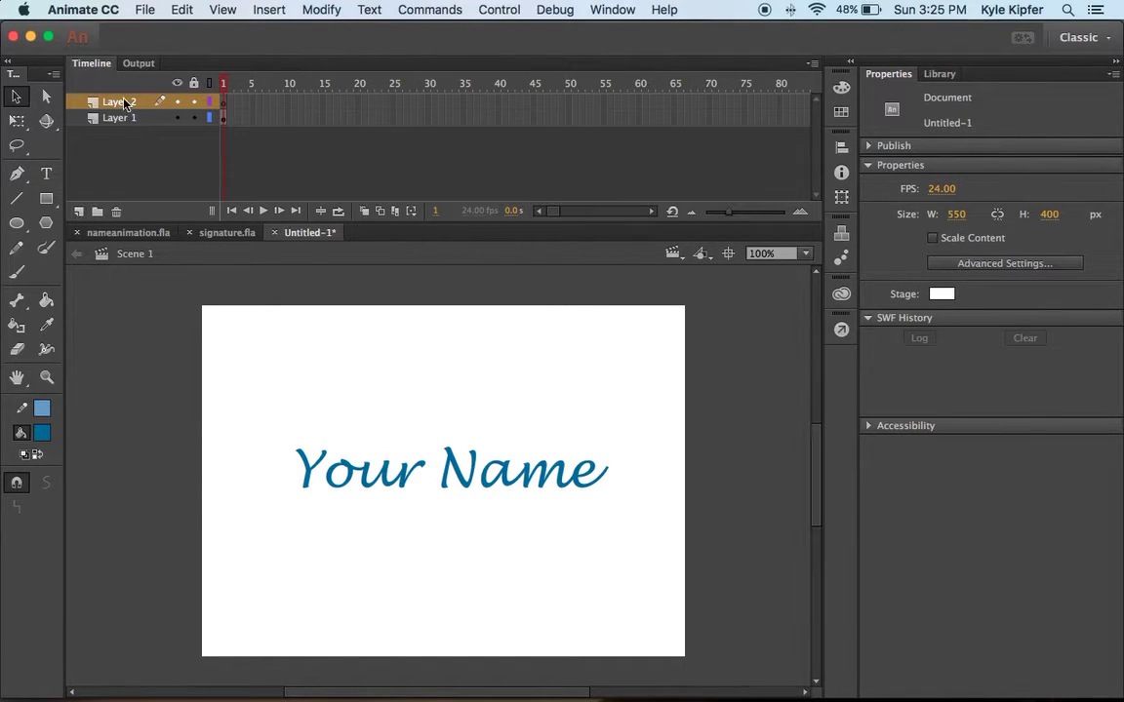
{"action": "left_click", "coordinate": [42, 435]}
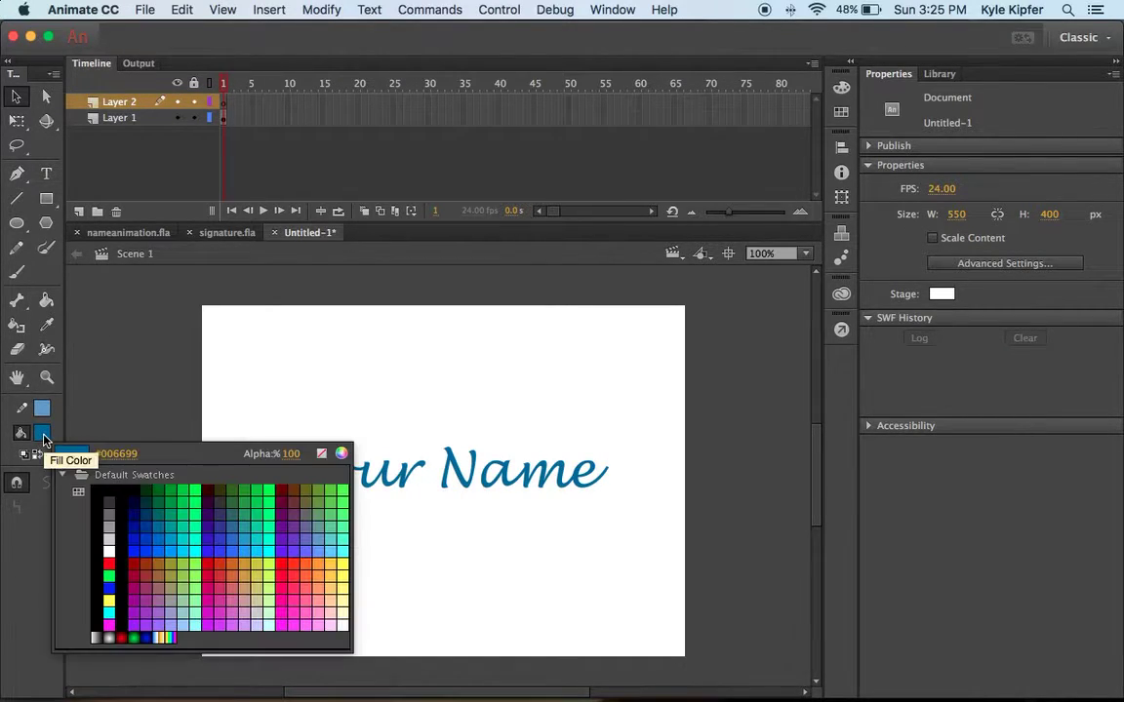
{"action": "left_click", "coordinate": [242, 571]}
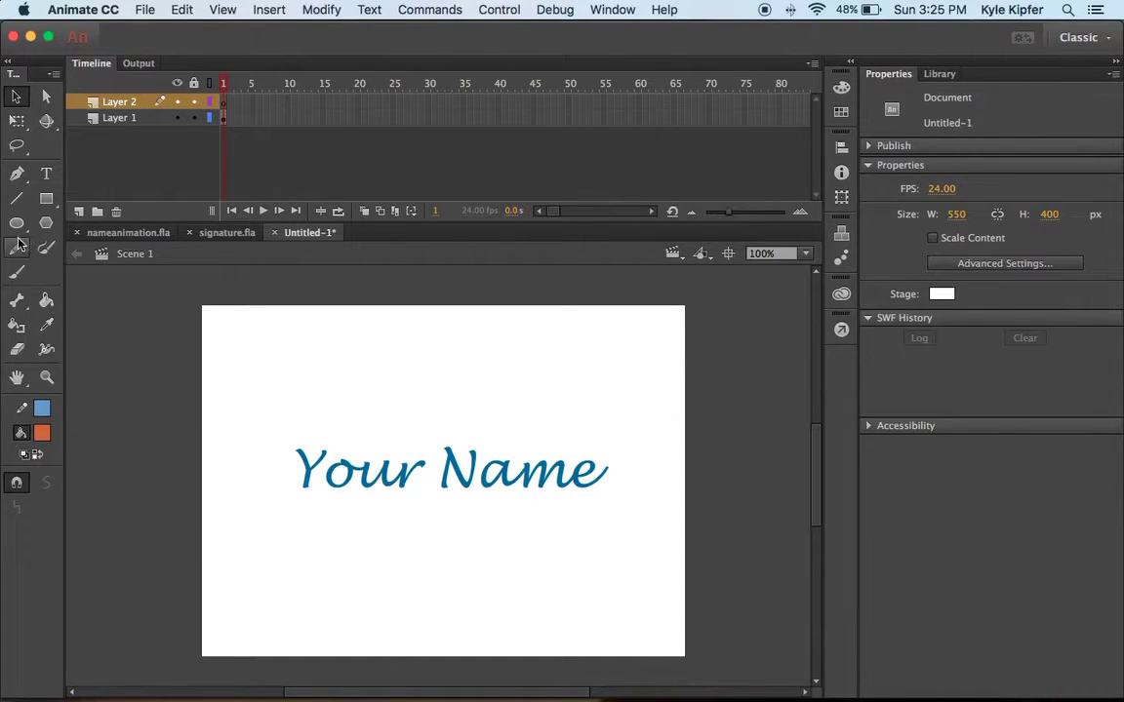
{"action": "left_click", "coordinate": [46, 200]}
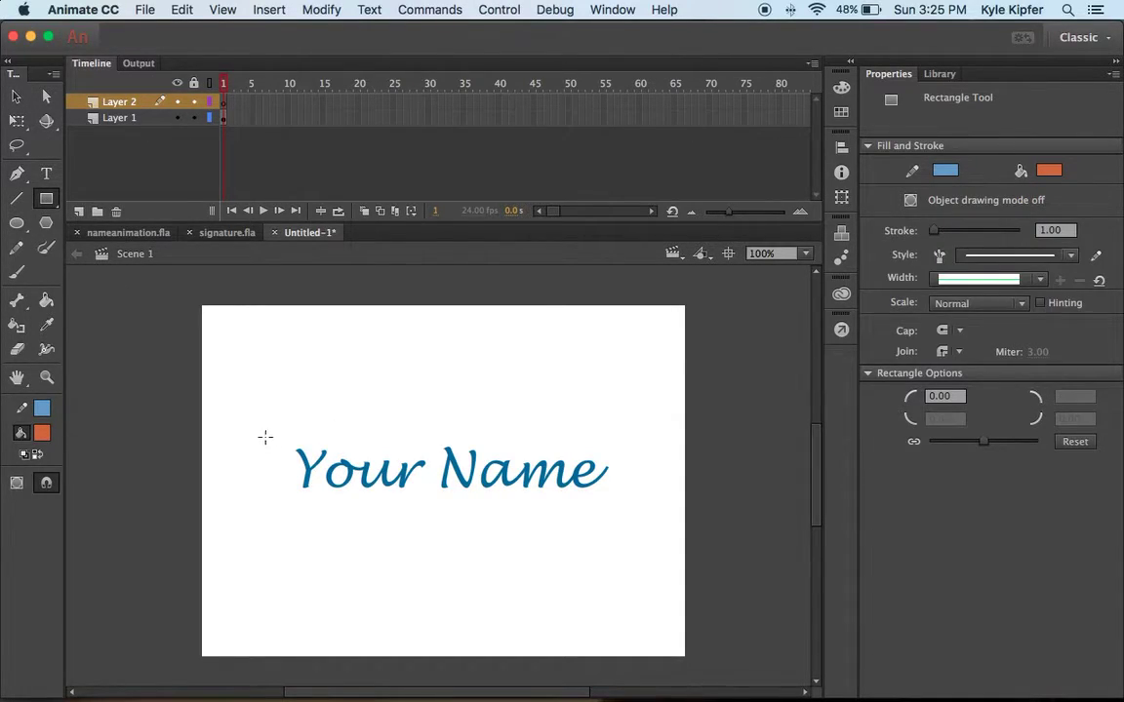
{"action": "left_click_drag", "start_coordinate": [275, 440], "coordinate": [291, 500]}
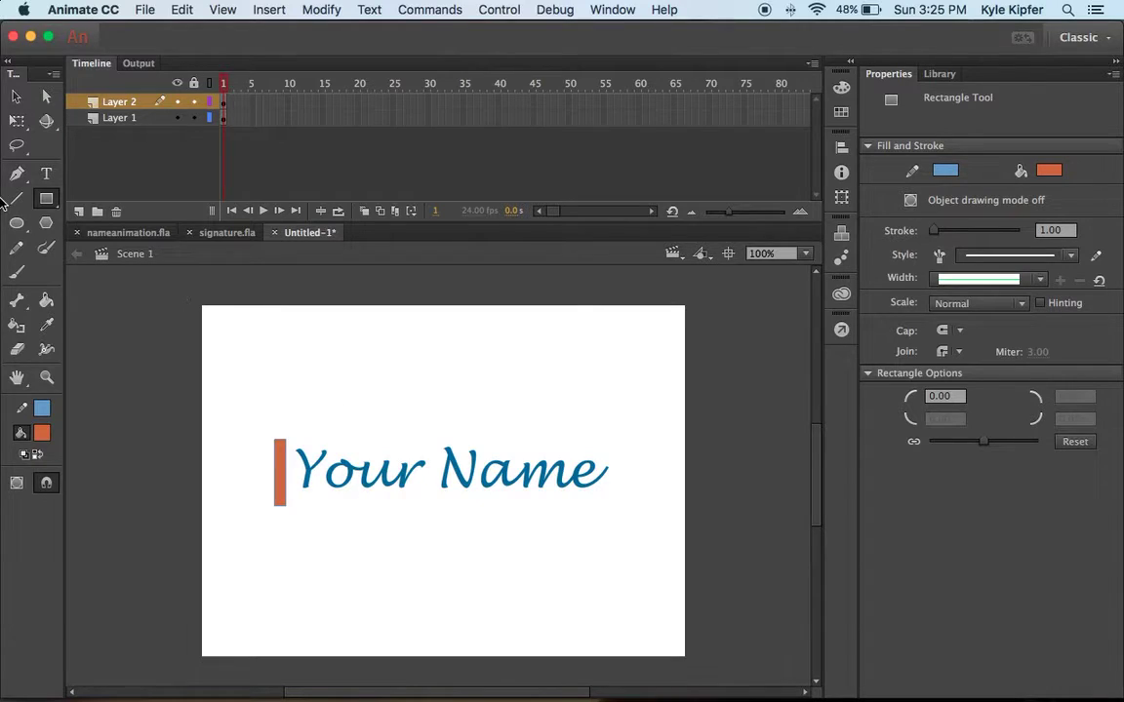
- Redraw it as a tall bar with no stroke, then view signature.fla for reference
{"action": "key", "text": "ctrl+z"}
{"action": "left_click", "coordinate": [42, 408]}
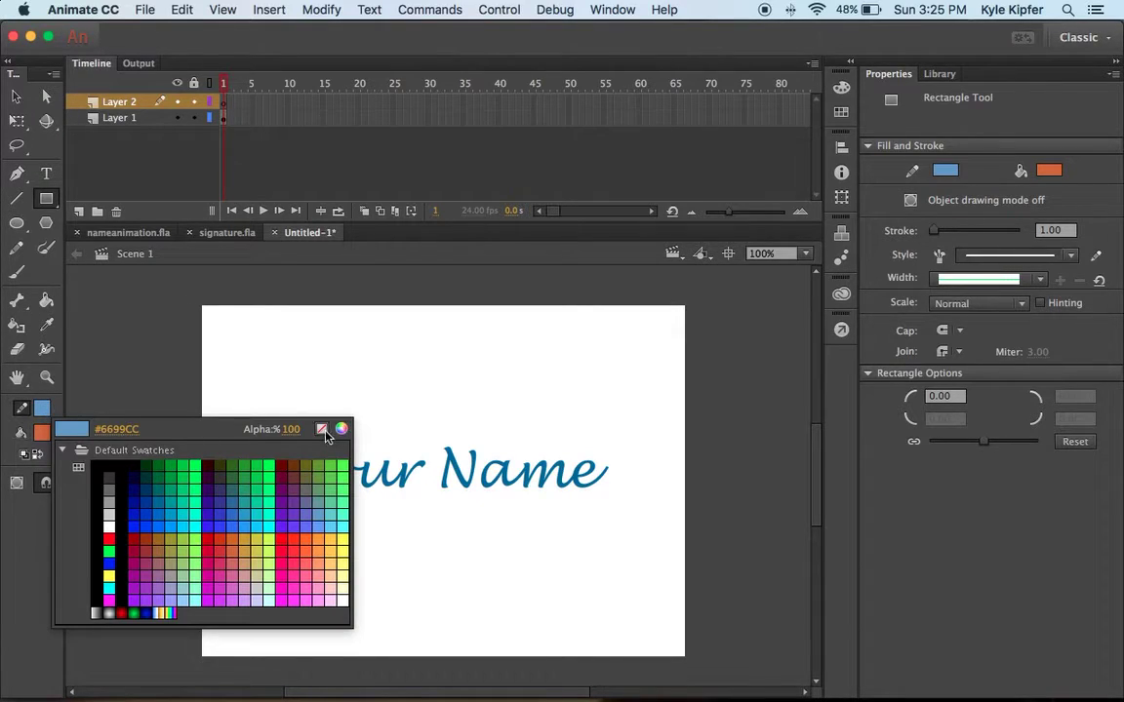
{"action": "left_click", "coordinate": [322, 430]}
{"action": "left_click_drag", "start_coordinate": [269, 441], "coordinate": [286, 505]}
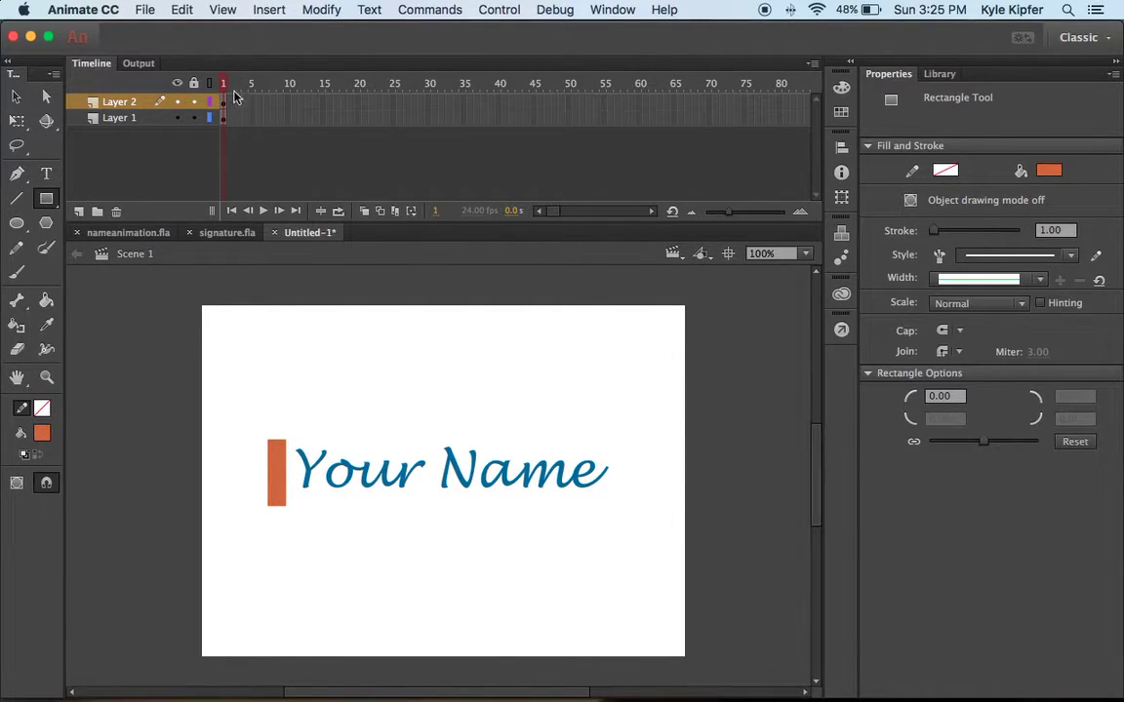
{"action": "left_click", "coordinate": [245, 234]}
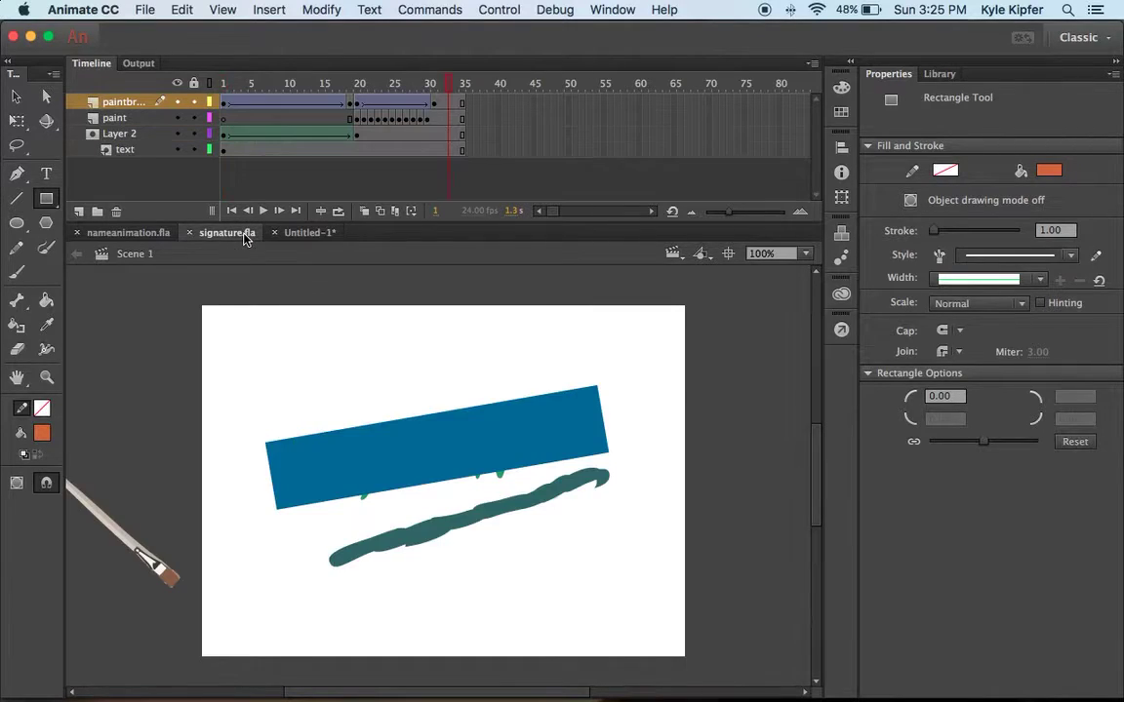
- Back in Untitled-1, insert keyframes at frame 20 on both layers
{"action": "left_click", "coordinate": [310, 234]}
{"action": "left_click", "coordinate": [358, 102]}
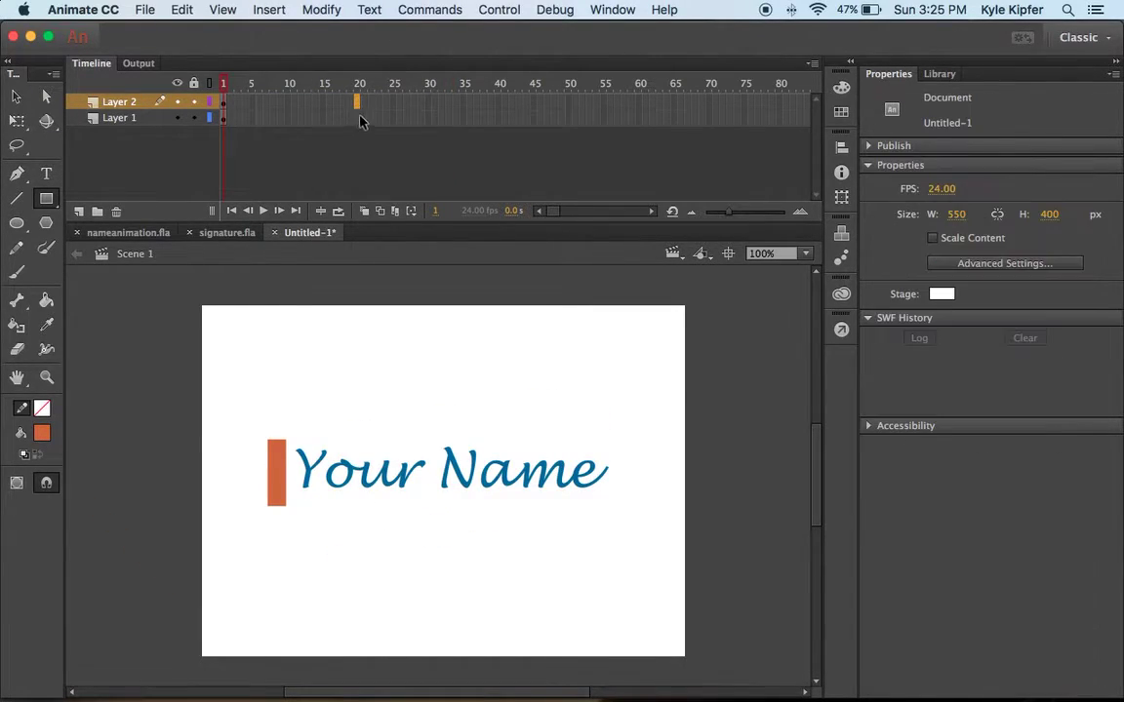
{"action": "left_click", "coordinate": [360, 118], "text": "shift"}
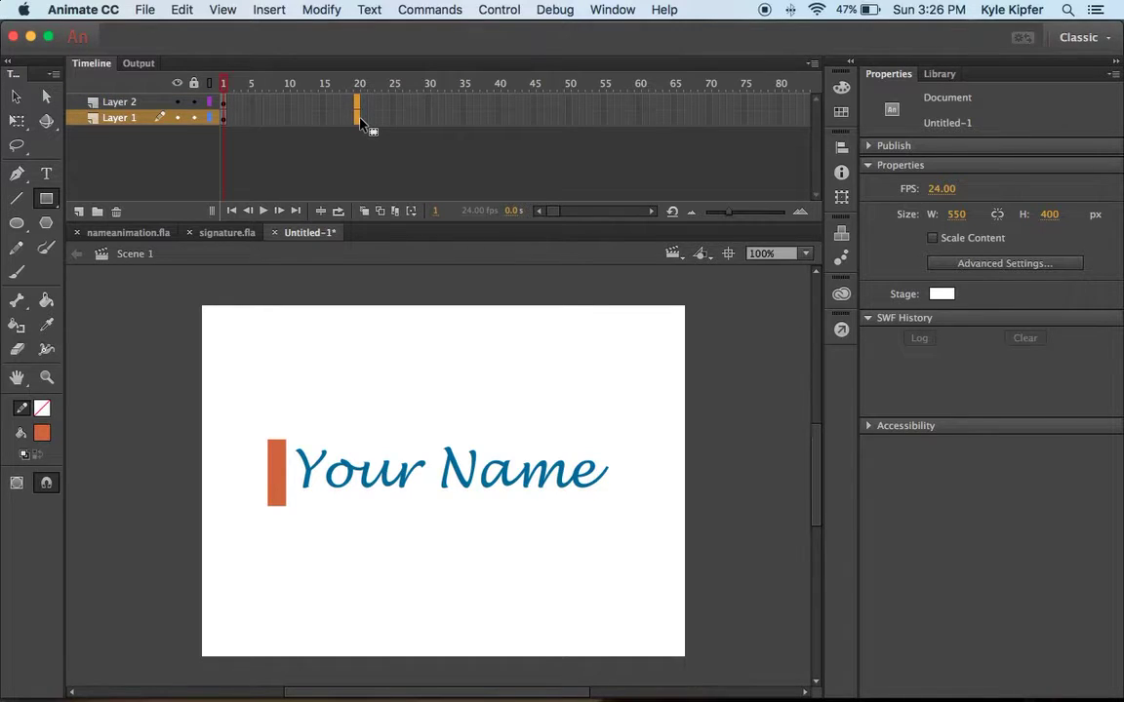
{"action": "key", "text": "F6"}
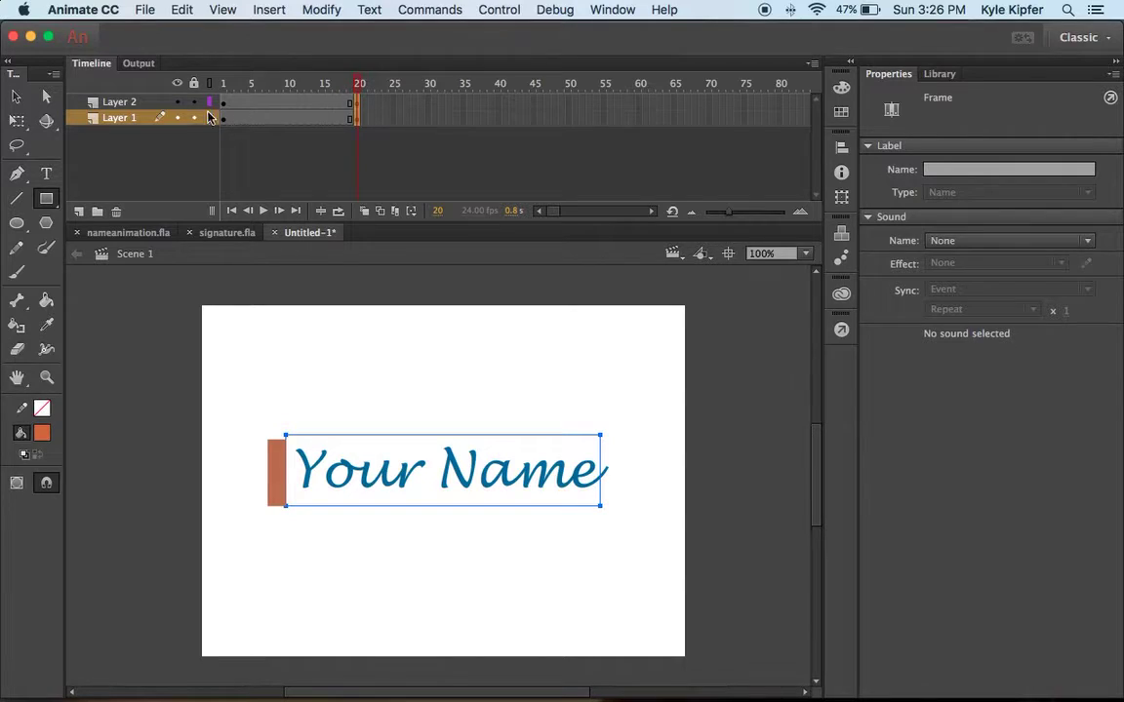
- Rename Layer 1 to Name
{"action": "left_click", "coordinate": [125, 121]}
{"action": "double_click", "coordinate": [123, 118]}
{"action": "type", "text": "te"}
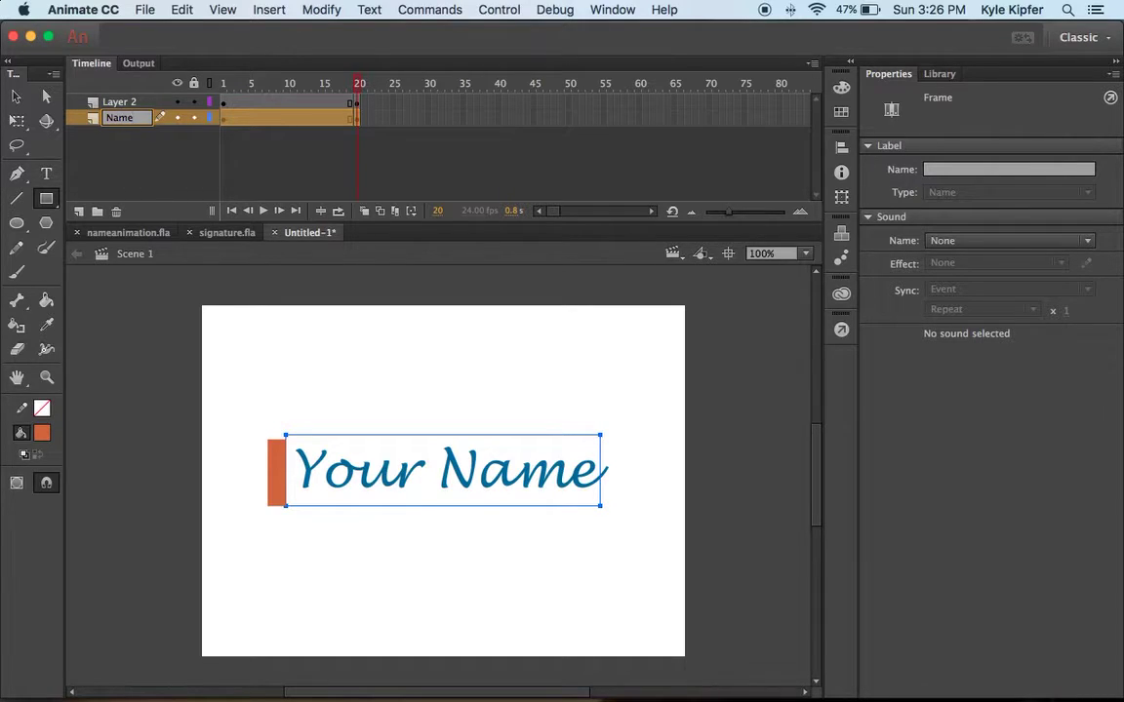
{"action": "key", "text": "Return"}
- Rename Layer 2 to mask and select its first frame
{"action": "left_click", "coordinate": [122, 104]}
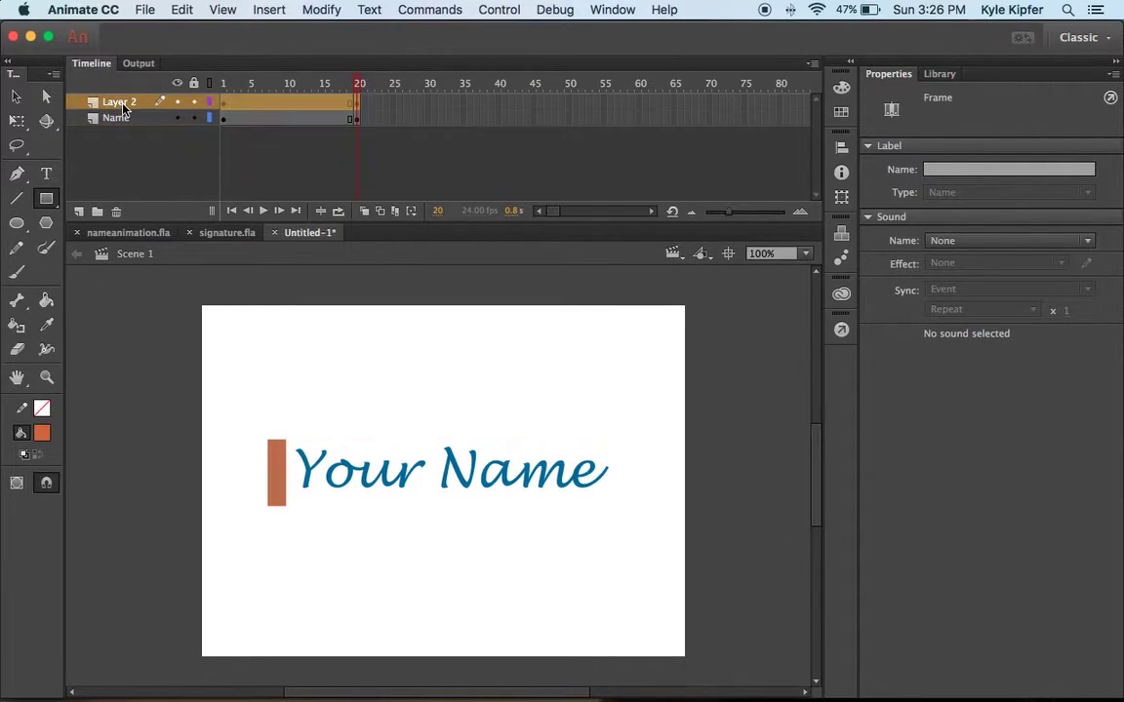
{"action": "double_click", "coordinate": [122, 103]}
{"action": "type", "text": "mask"}
{"action": "key", "text": "Return"}
{"action": "left_click", "coordinate": [228, 105]}
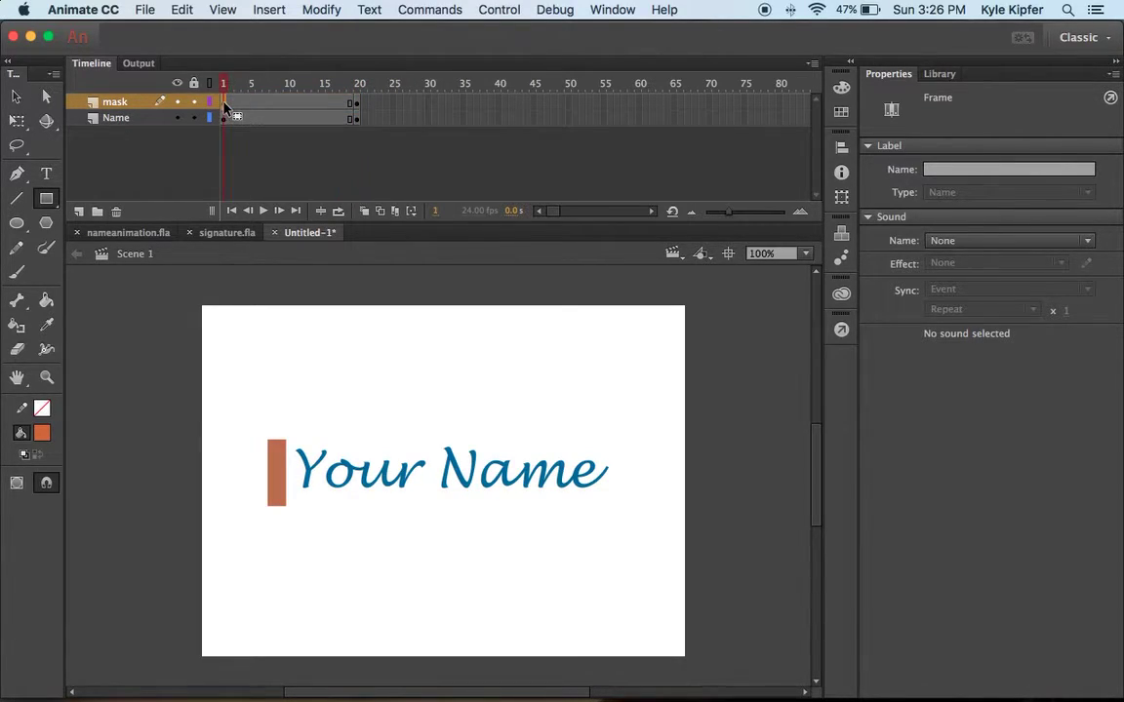
- At frame 20, widen the orange bar with Free Transform to cover the whole text
{"action": "left_click", "coordinate": [357, 103]}
{"action": "left_click", "coordinate": [16, 120]}
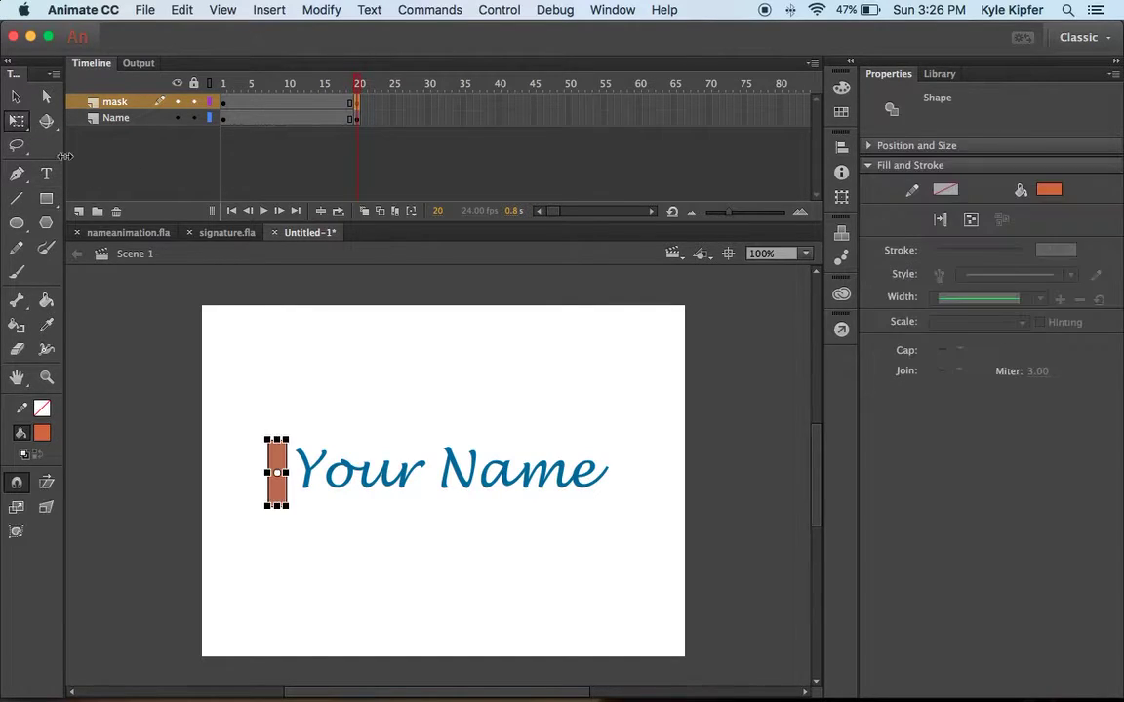
{"action": "left_click_drag", "start_coordinate": [287, 473], "coordinate": [480, 475]}
{"action": "left_click_drag", "start_coordinate": [412, 472], "coordinate": [574, 476]}
{"action": "left_click_drag", "start_coordinate": [653, 473], "coordinate": [584, 482]}
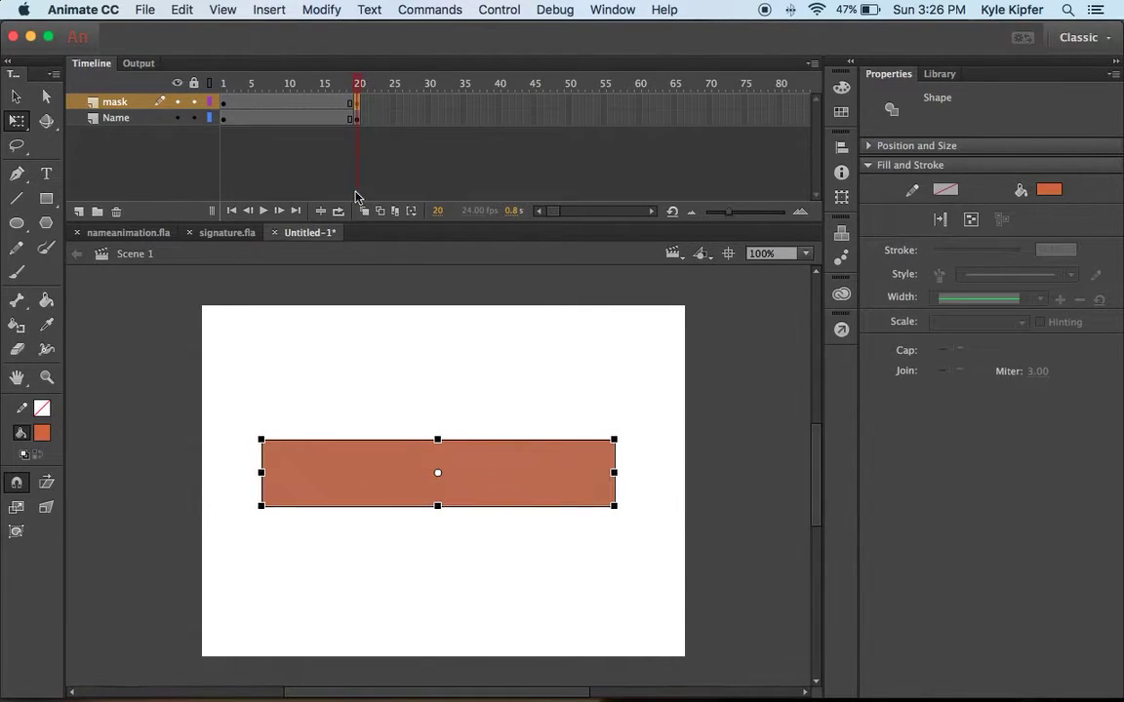
- Create a shape tween on the mask layer's frame 1 and preview the bar growing
{"action": "left_click", "coordinate": [226, 107]}
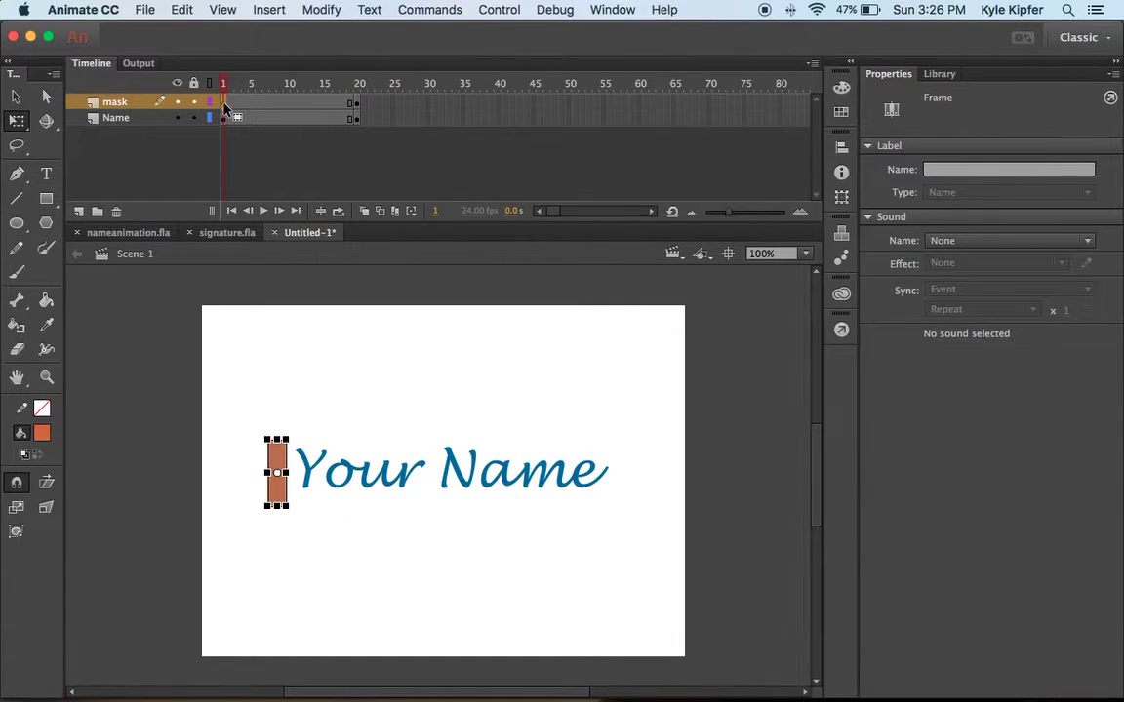
{"action": "right_click", "coordinate": [225, 104]}
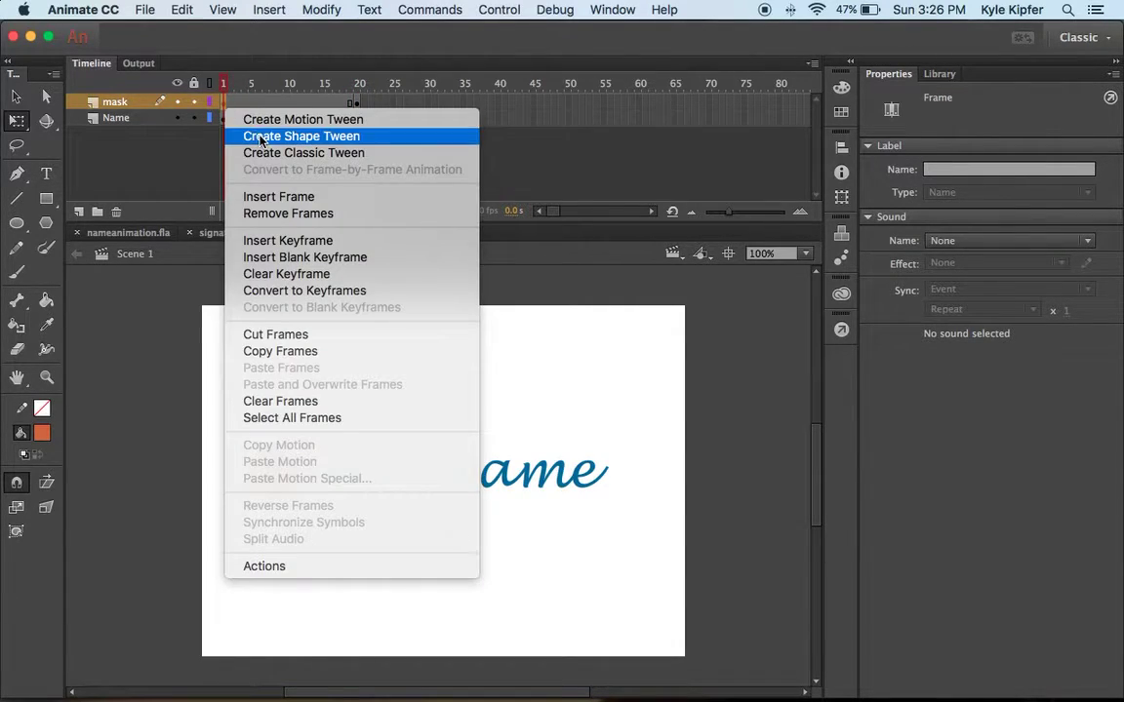
{"action": "left_click", "coordinate": [245, 136]}
{"action": "mouse_move", "coordinate": [225, 86]}
{"action": "left_mouse_down"}
{"action": "mouse_move", "coordinate": [371, 86]}
{"action": "mouse_move", "coordinate": [220, 84]}
{"action": "left_mouse_up"}
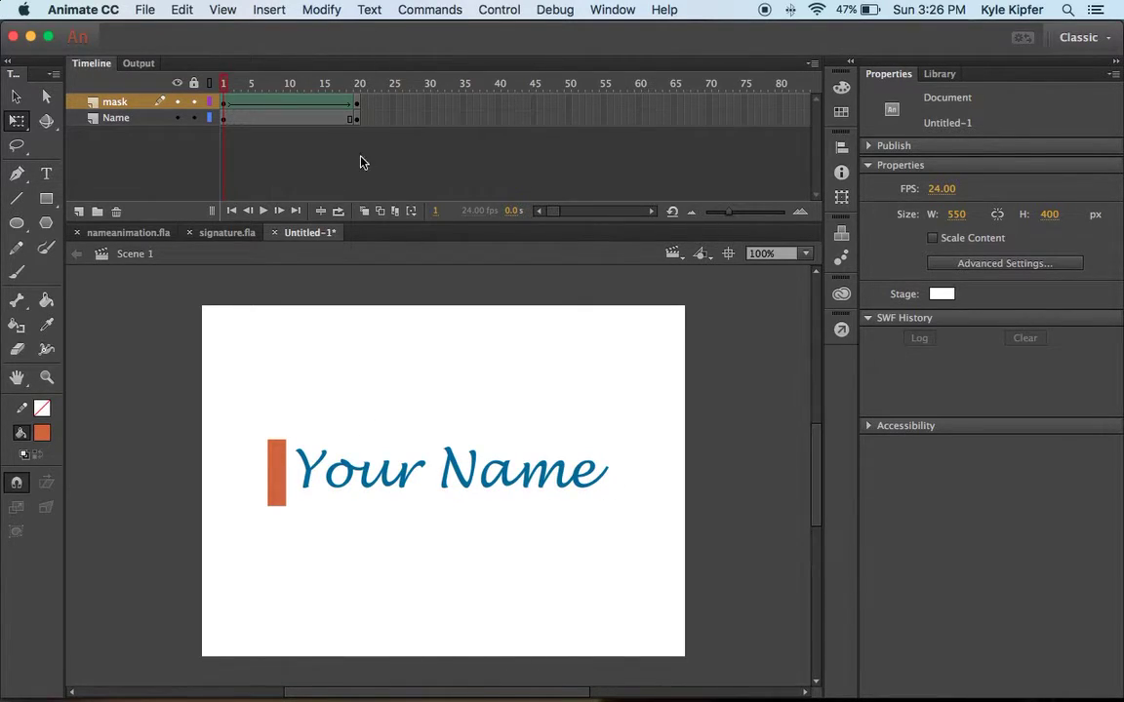
- Set the mask layer as a Mask over Name and test-play the left-to-right reveal
{"action": "right_click", "coordinate": [124, 104]}
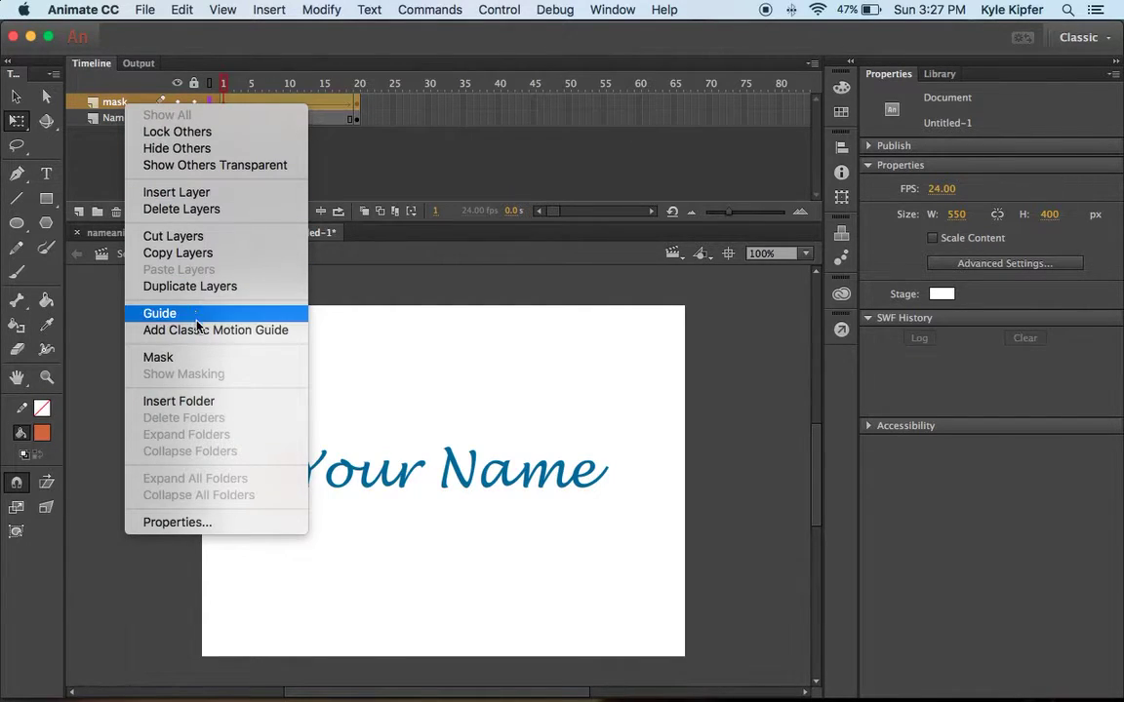
{"action": "left_click", "coordinate": [205, 359]}
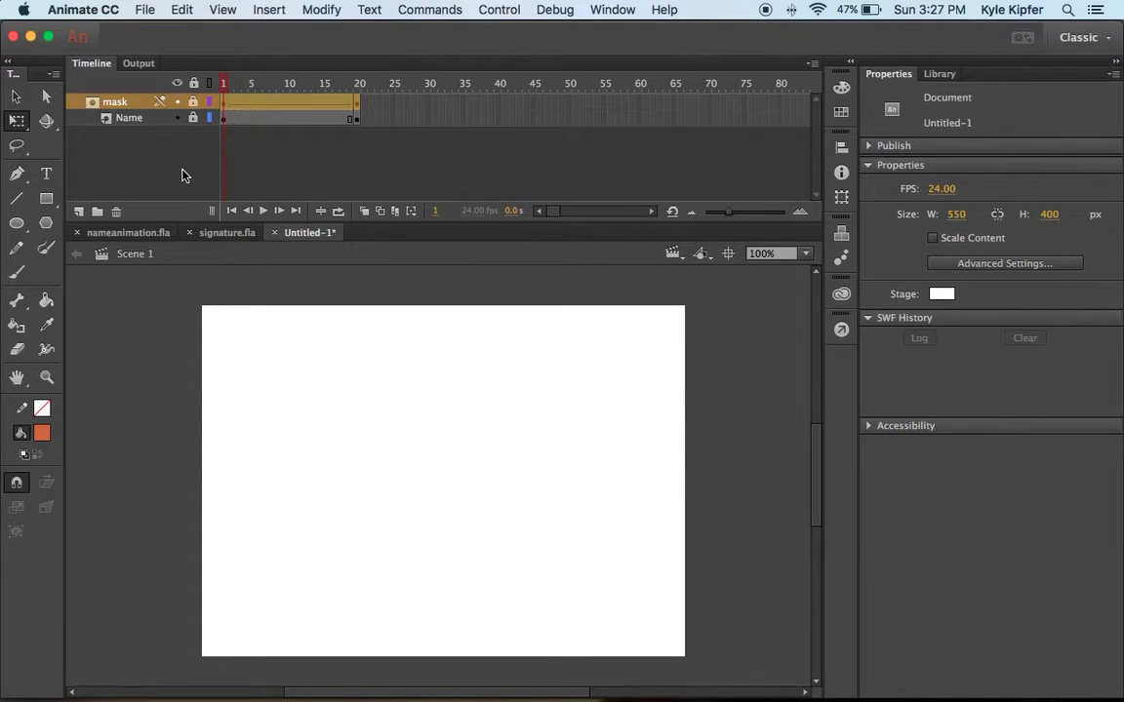
{"action": "key", "text": "super+Return"}
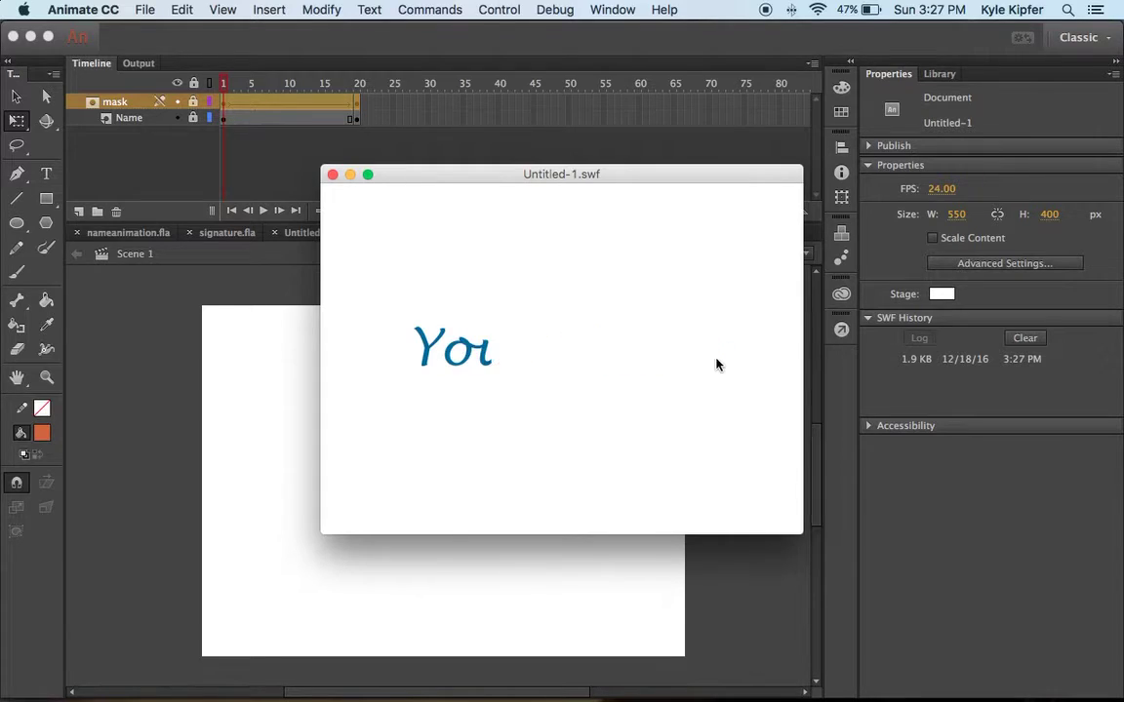
{"action": "left_click", "coordinate": [331, 176]}
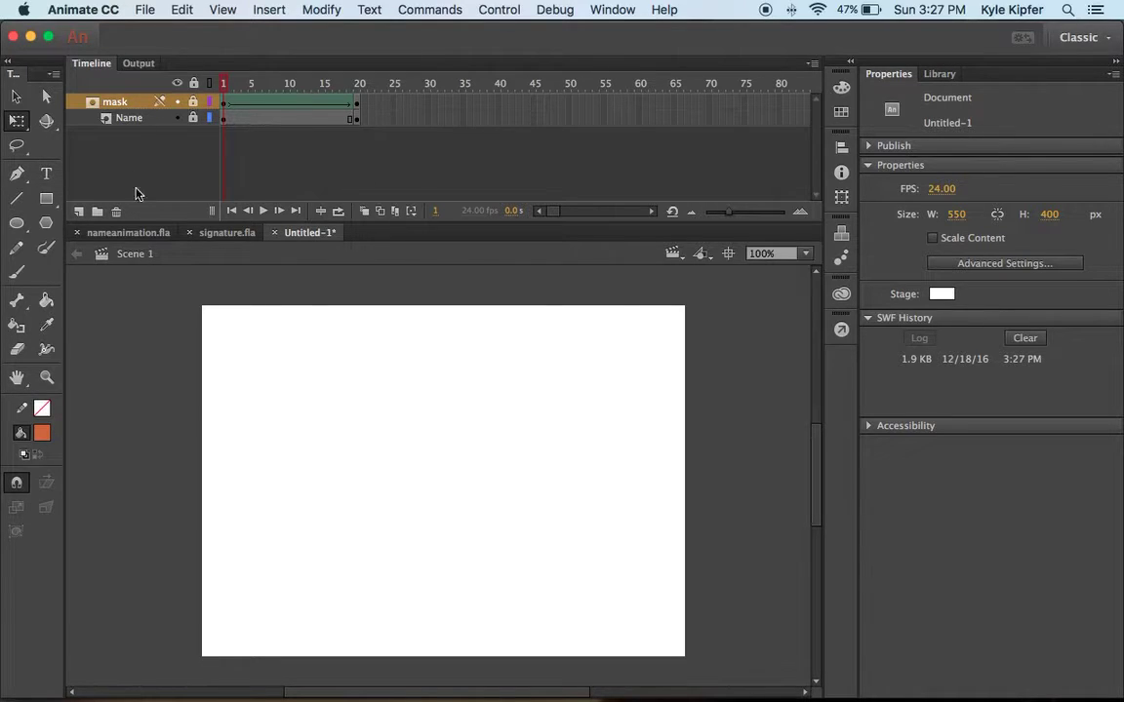
- Add Layer 3 above mask and unlock the mask layer for editing
{"action": "left_click", "coordinate": [81, 211]}
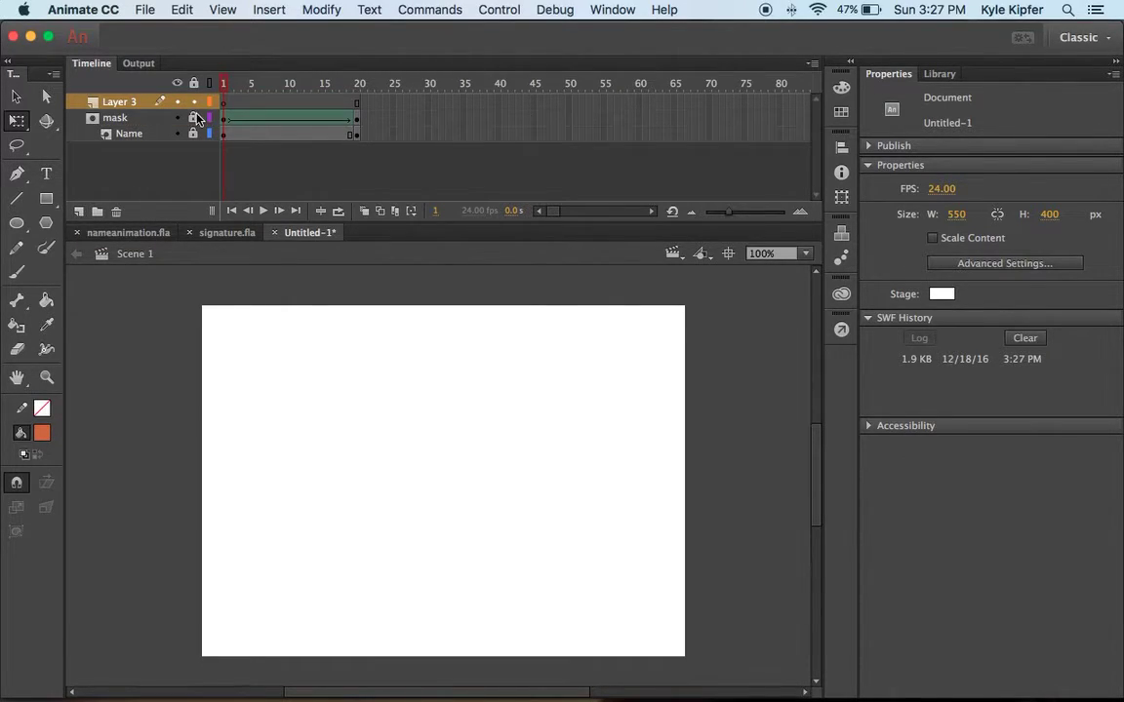
{"action": "left_click", "coordinate": [194, 118]}
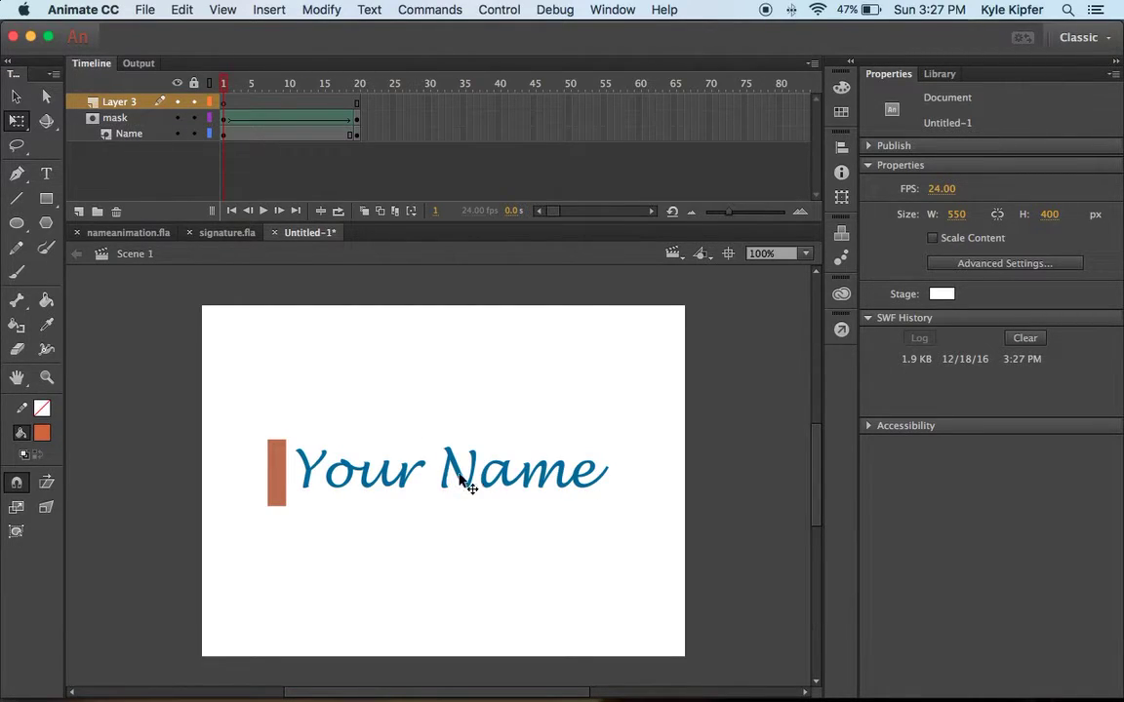
{"action": "left_click", "coordinate": [224, 118]}
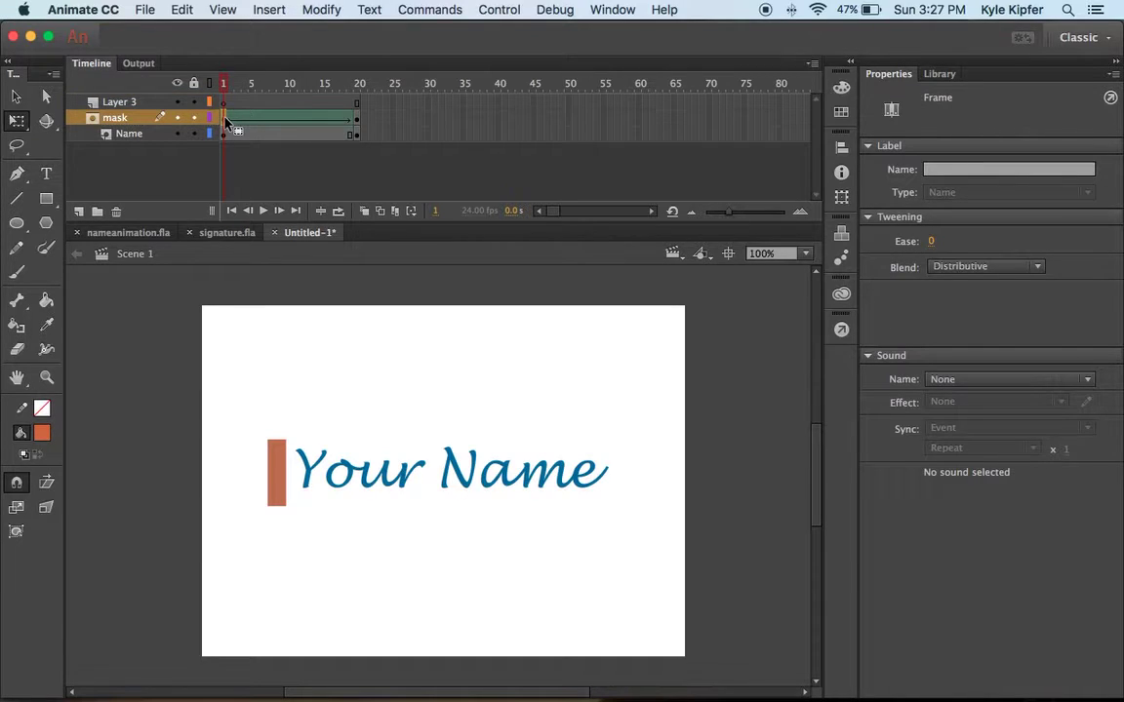
- Rotate the Your Name text about 10° counter-clockwise on frame 1
{"action": "left_click", "coordinate": [225, 134]}
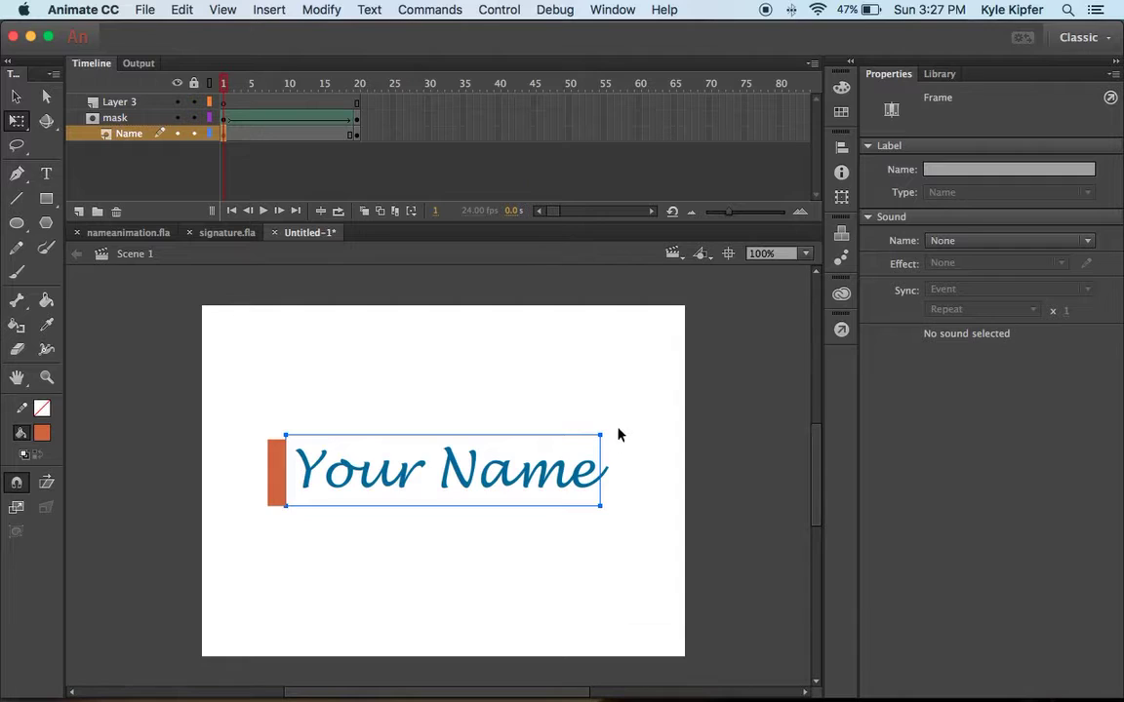
{"action": "left_click", "coordinate": [18, 121]}
{"action": "left_click", "coordinate": [347, 356]}
{"action": "left_click", "coordinate": [413, 466]}
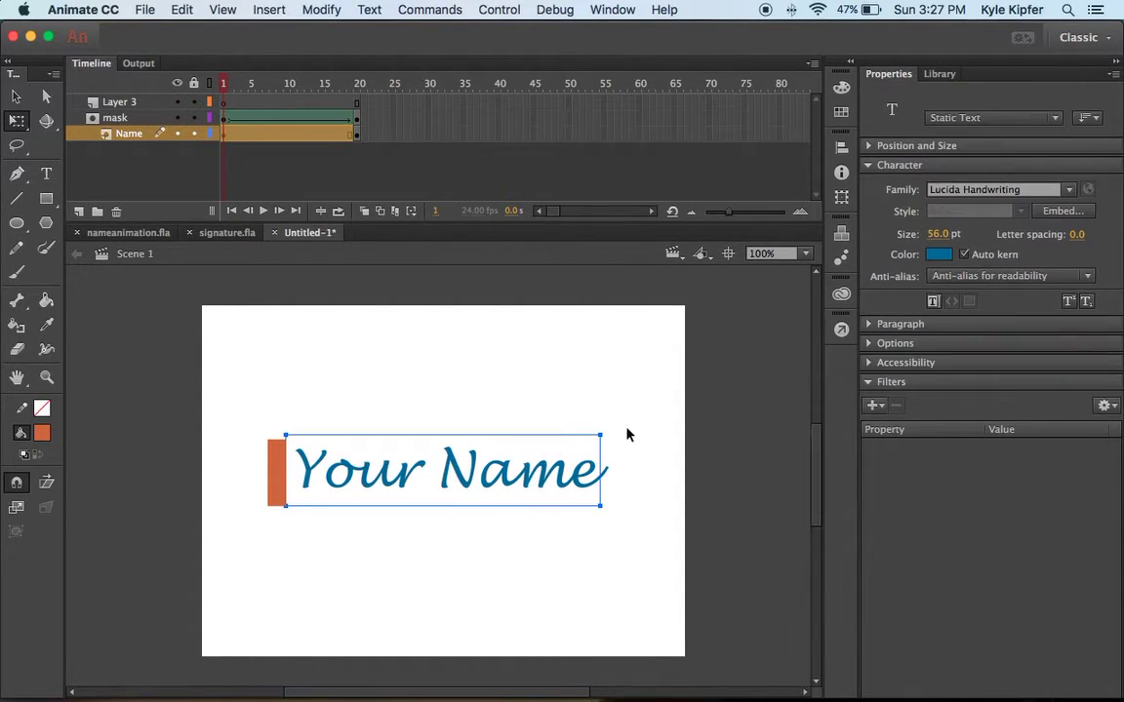
{"action": "left_click", "coordinate": [17, 121]}
{"action": "left_click_drag", "start_coordinate": [613, 441], "coordinate": [607, 406]}
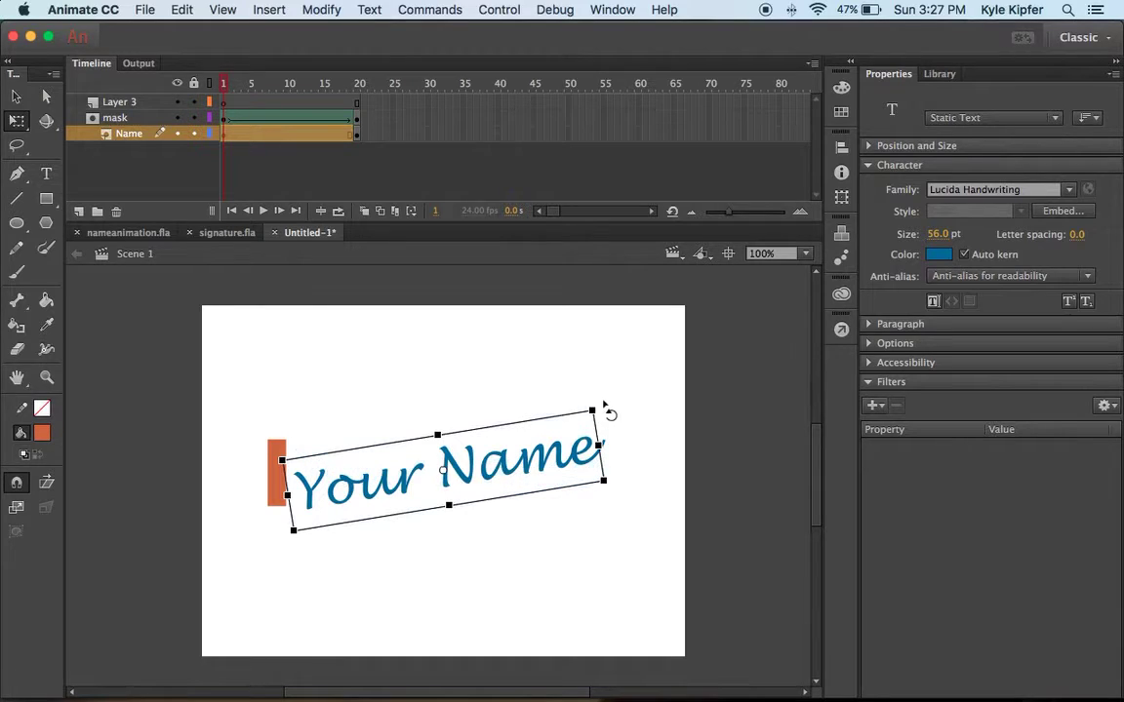
- Rotate and lower the mask bar to match the tilted text at frames 1 and 20
{"action": "left_click", "coordinate": [224, 118]}
{"action": "left_click_drag", "start_coordinate": [302, 443], "coordinate": [293, 419]}
{"action": "left_click_drag", "start_coordinate": [284, 492], "coordinate": [290, 521]}
{"action": "left_click", "coordinate": [358, 118]}
{"action": "left_click_drag", "start_coordinate": [625, 439], "coordinate": [618, 413]}
{"action": "left_click_drag", "start_coordinate": [583, 459], "coordinate": [588, 493]}
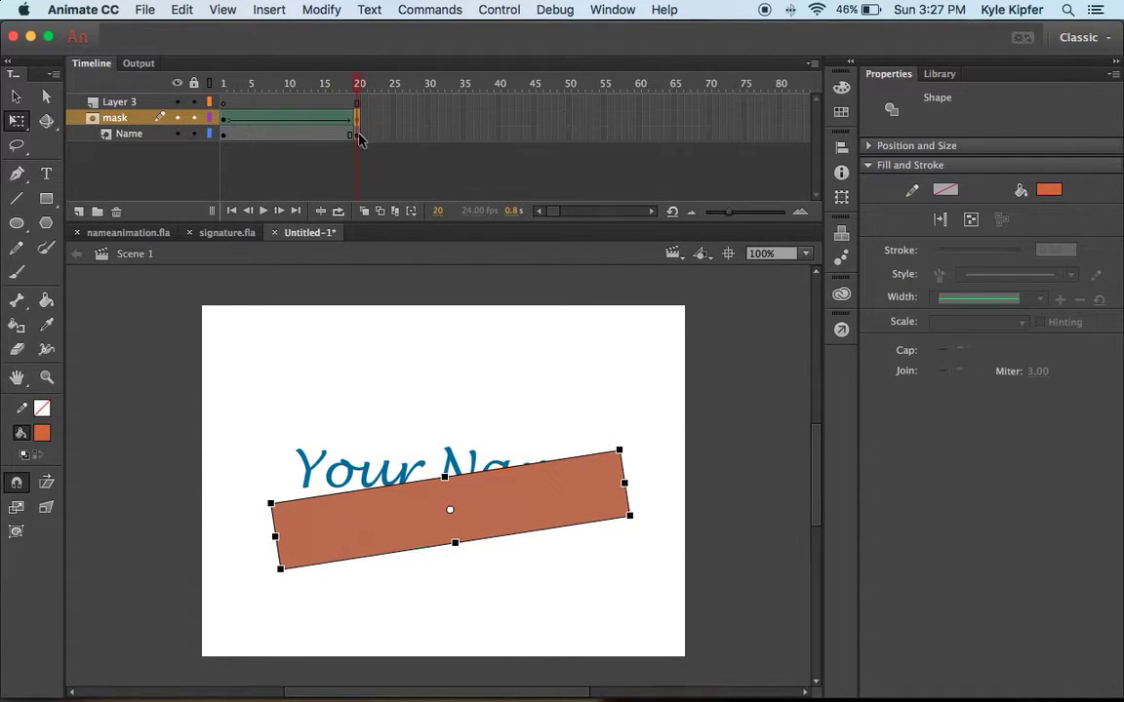
- Clear the Name layer's frame-20 keyframe so the tilted text holds throughout
{"action": "left_click", "coordinate": [359, 137]}
{"action": "left_click", "coordinate": [225, 140]}
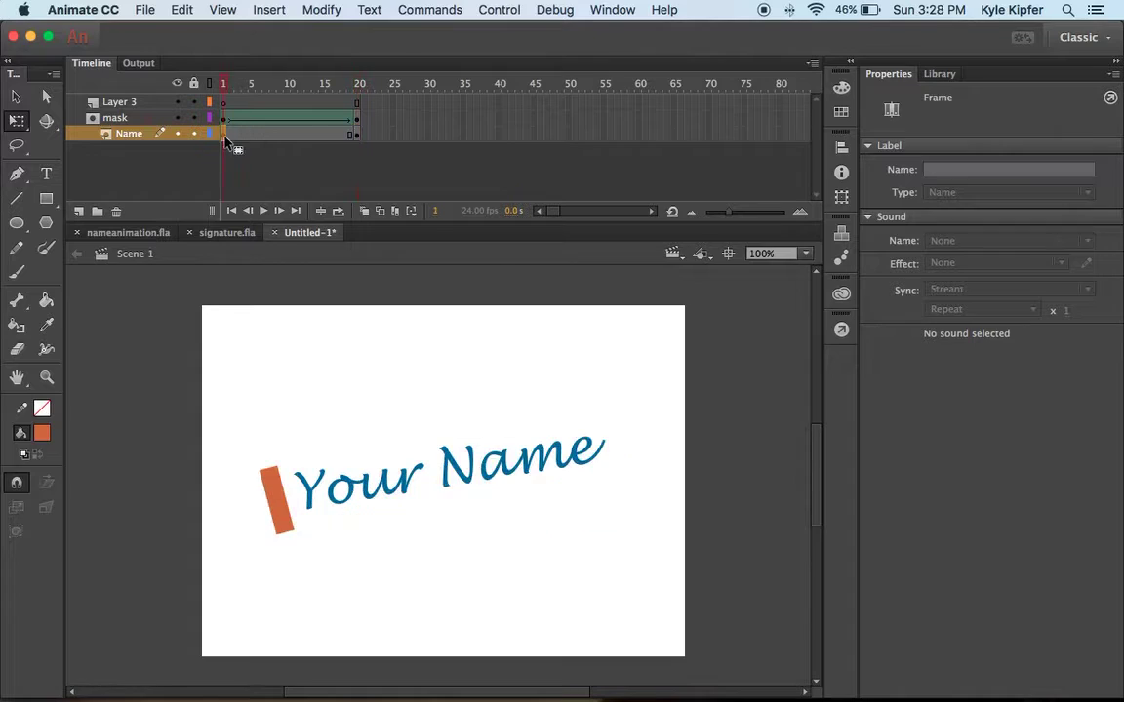
{"action": "left_click", "coordinate": [359, 137]}
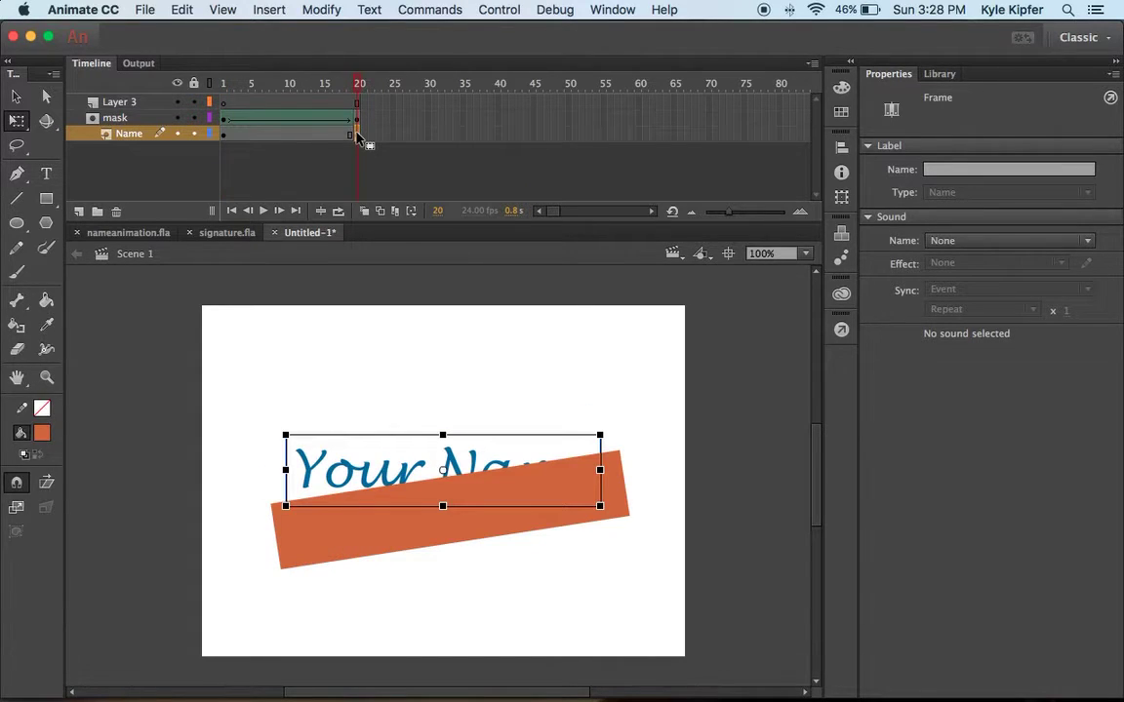
{"action": "right_click", "coordinate": [357, 136]}
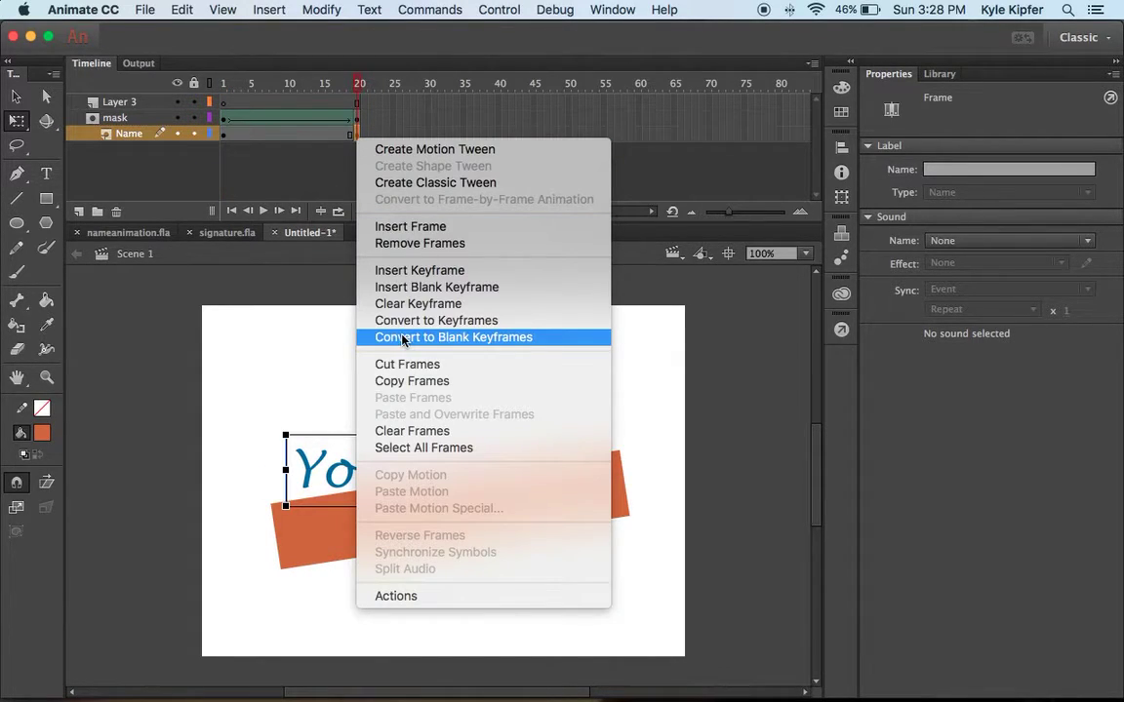
{"action": "left_click", "coordinate": [417, 305]}
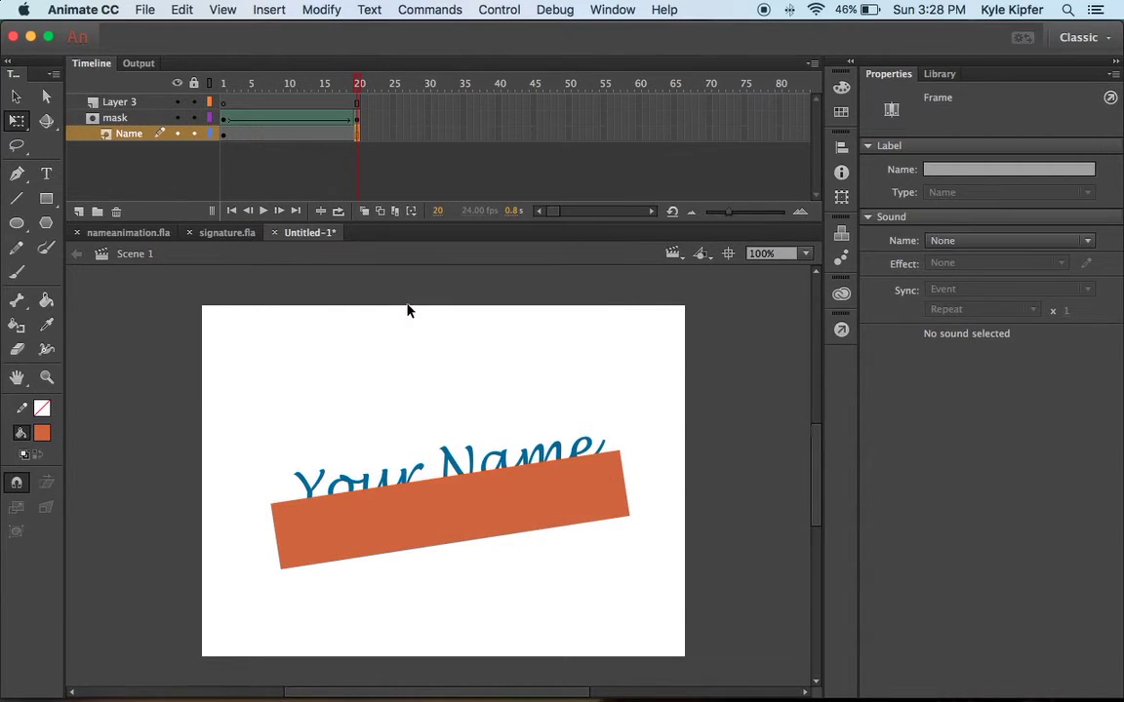
- Raise the frame-20 mask bar so it fully covers the text
{"action": "left_click", "coordinate": [322, 117]}
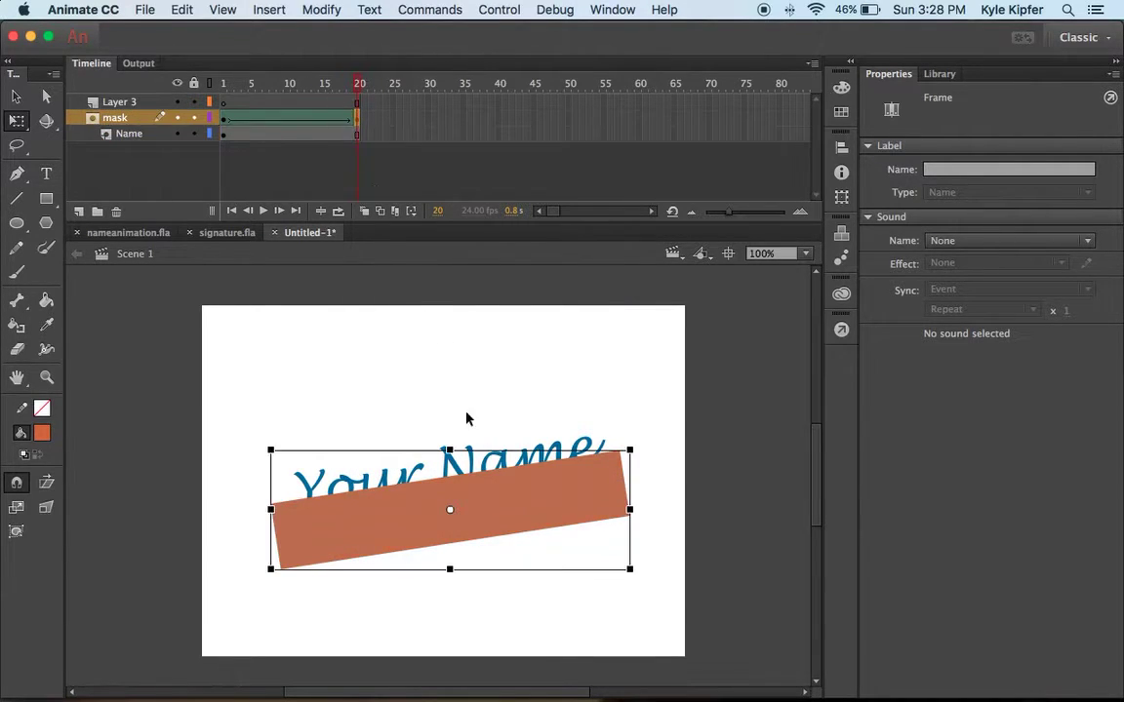
{"action": "left_click_drag", "start_coordinate": [511, 517], "coordinate": [510, 482]}
{"action": "left_click", "coordinate": [476, 330]}
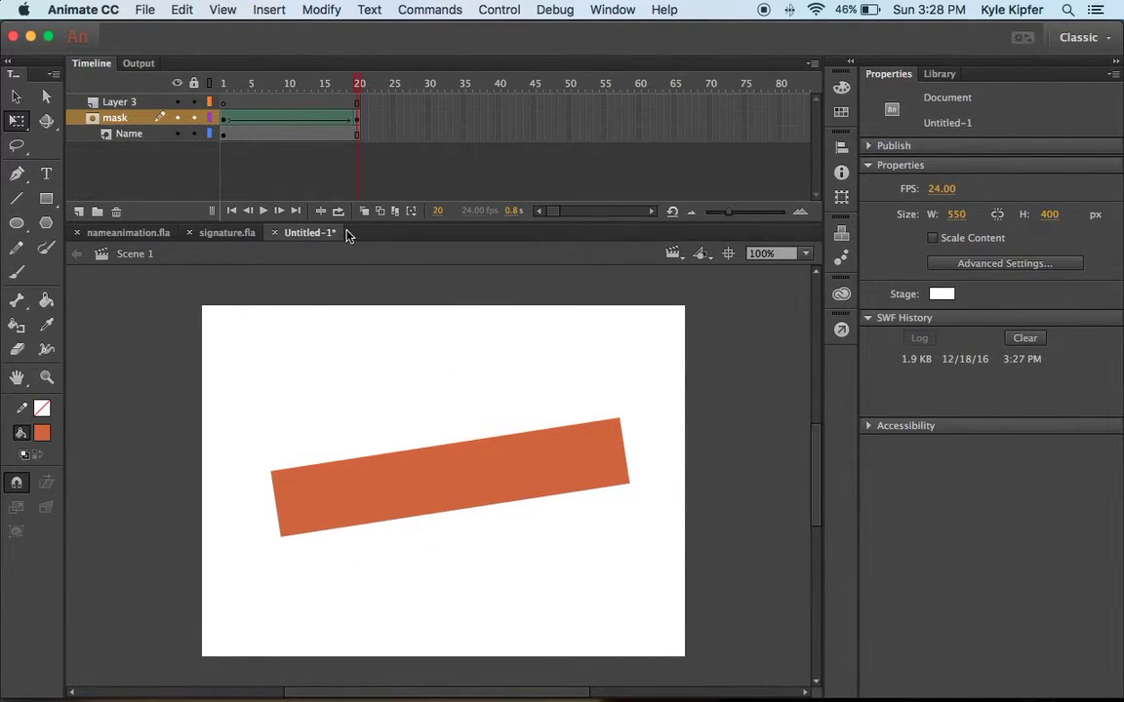
- Rename Layer 3 to basketball
{"action": "double_click", "coordinate": [123, 102]}
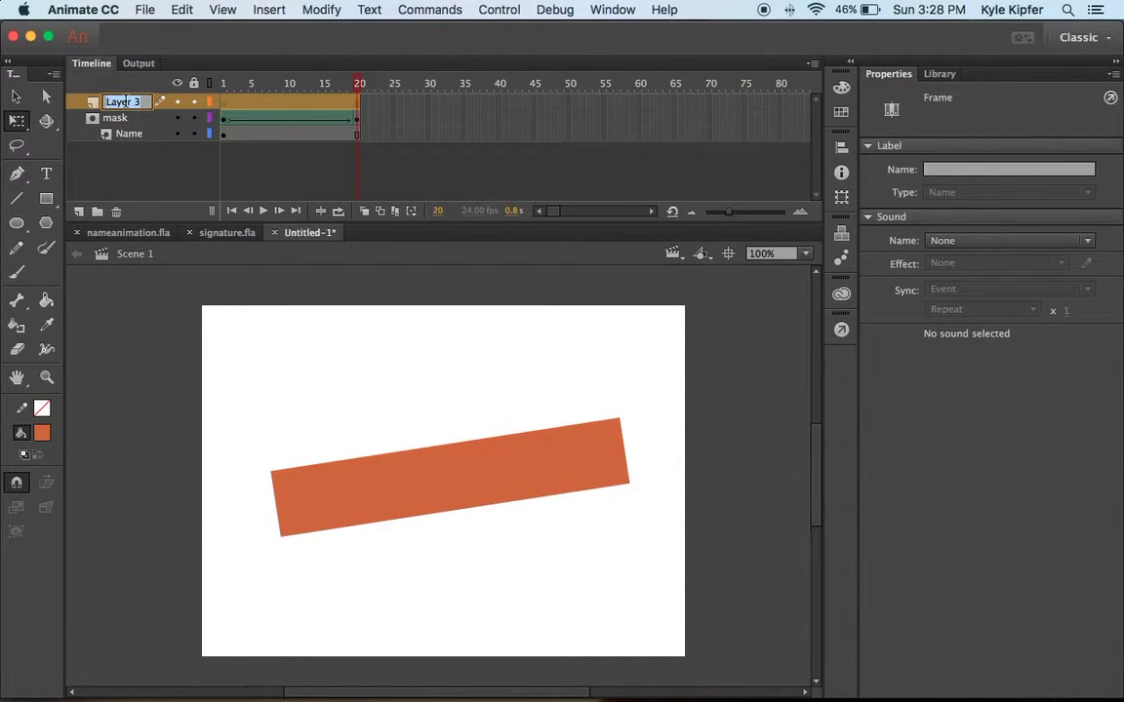
{"action": "type", "text": "ob"}
{"action": "type", "text": "ball"}
{"action": "key", "text": "Return"}
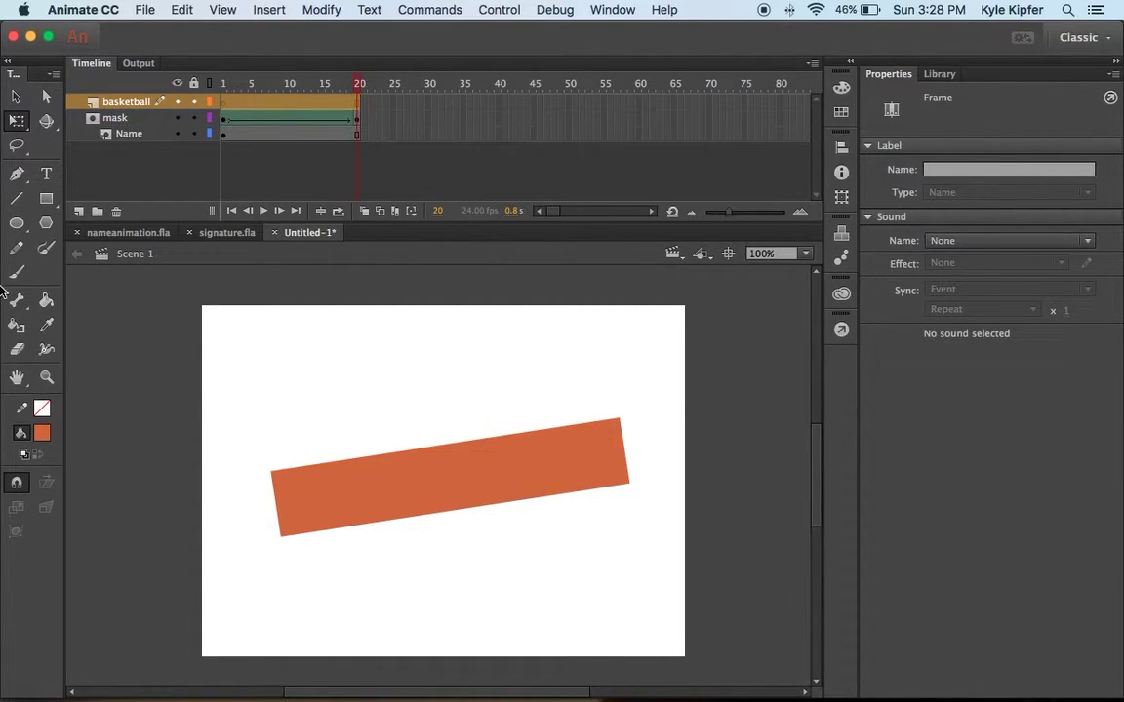
- Draw an orange #CC6600 circle just left of the stage and nudge it slightly lower
{"action": "left_click", "coordinate": [17, 222]}
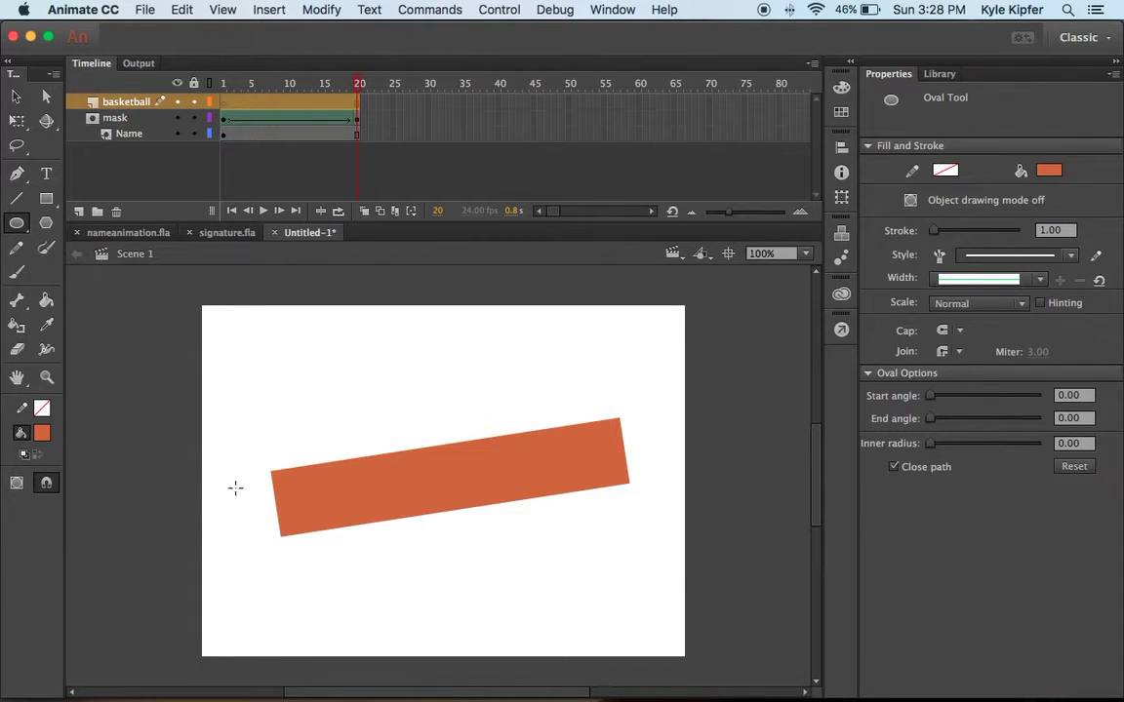
{"action": "left_click", "coordinate": [42, 433]}
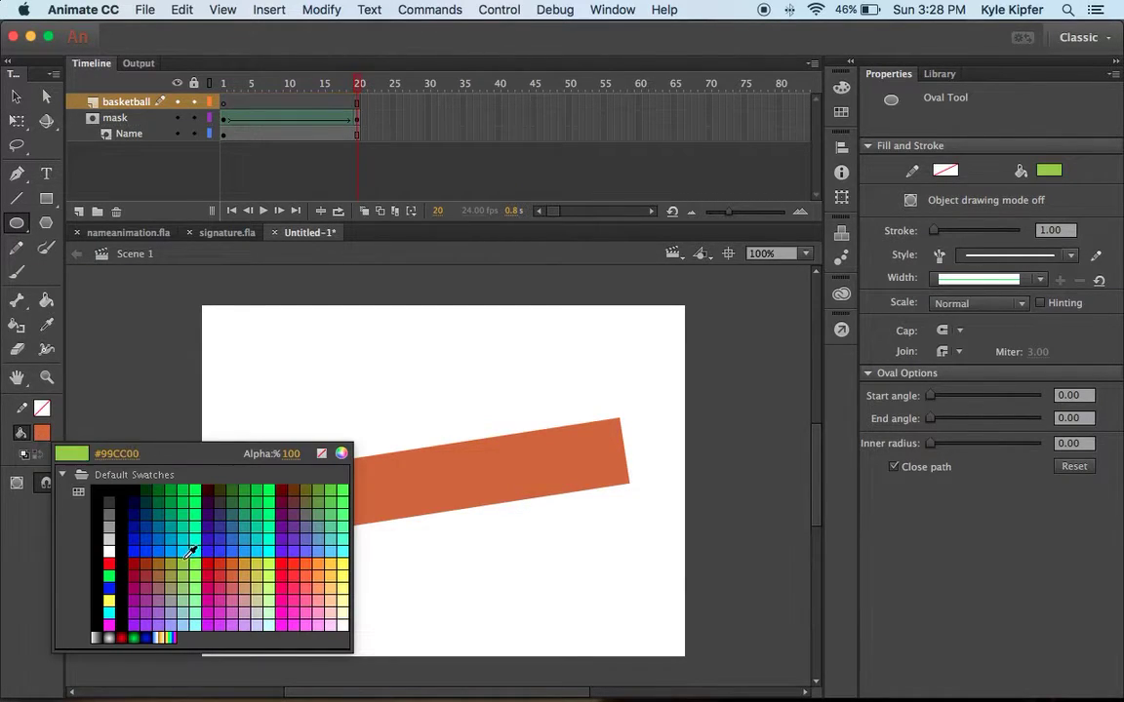
{"action": "left_click", "coordinate": [241, 561]}
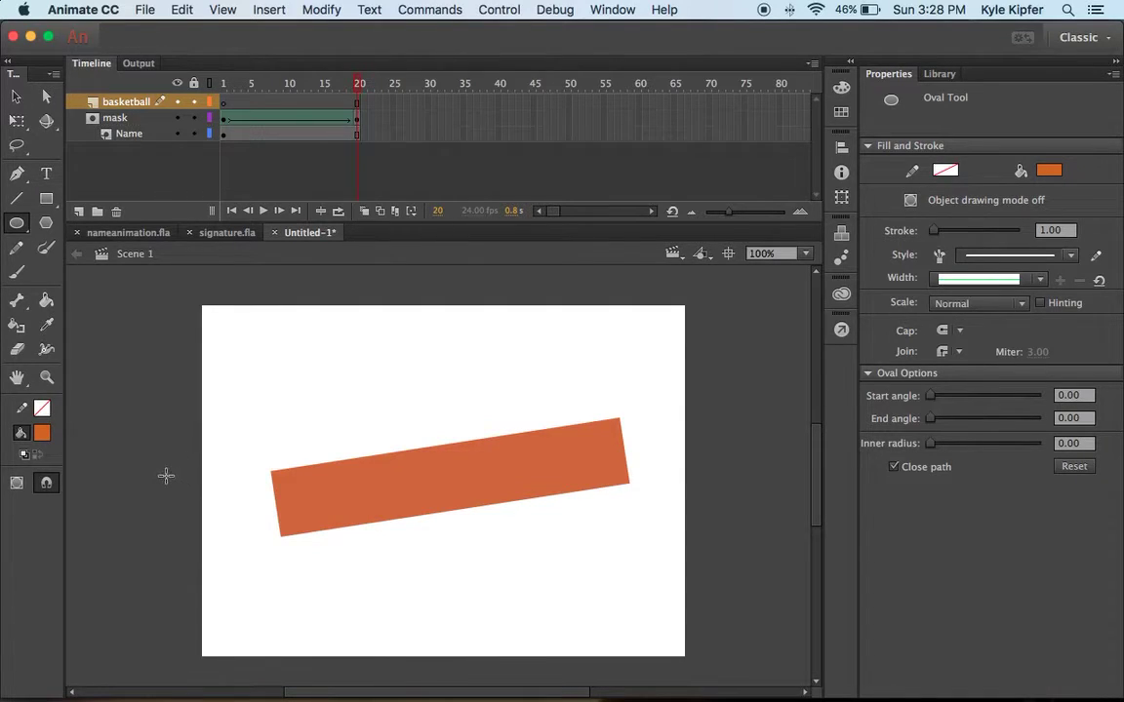
{"action": "mouse_move", "coordinate": [95, 467]}
{"action": "left_mouse_down"}
{"action": "mouse_move", "coordinate": [168, 532]}
{"action": "mouse_move", "coordinate": [187, 573]}
{"action": "left_mouse_up"}
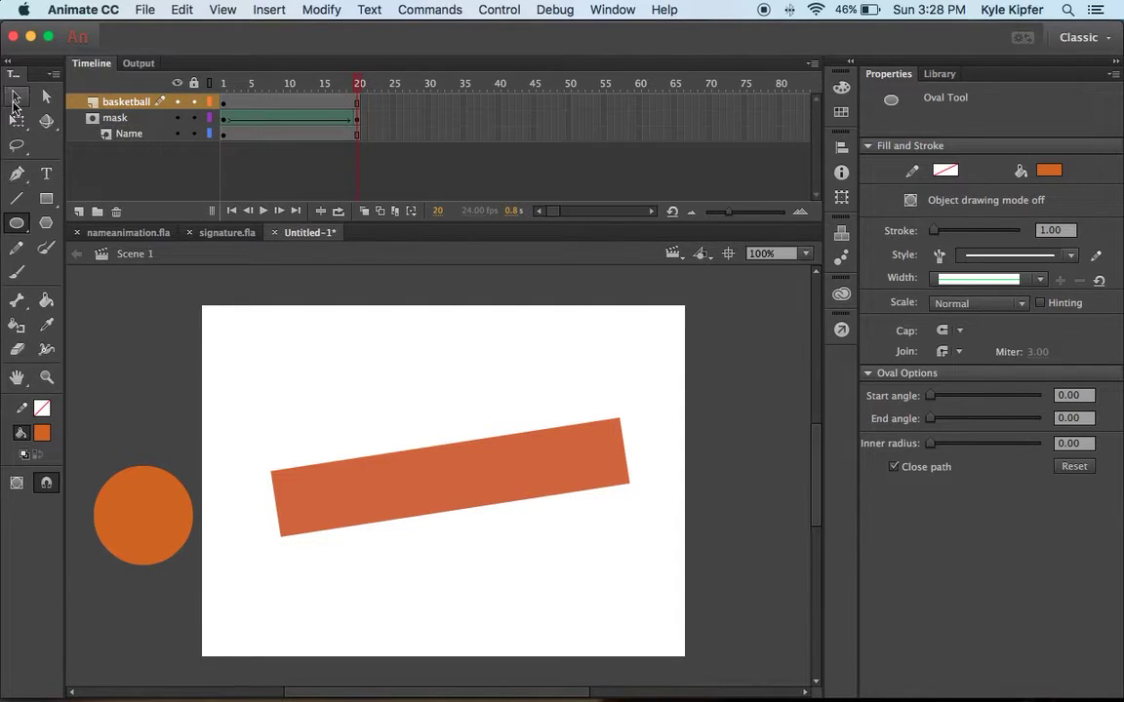
{"action": "left_click", "coordinate": [16, 96]}
{"action": "left_click_drag", "start_coordinate": [152, 510], "coordinate": [151, 527]}
- Convert the orange circle at frame 1 into a graphic symbol named 'ball'
{"action": "left_click", "coordinate": [226, 104]}
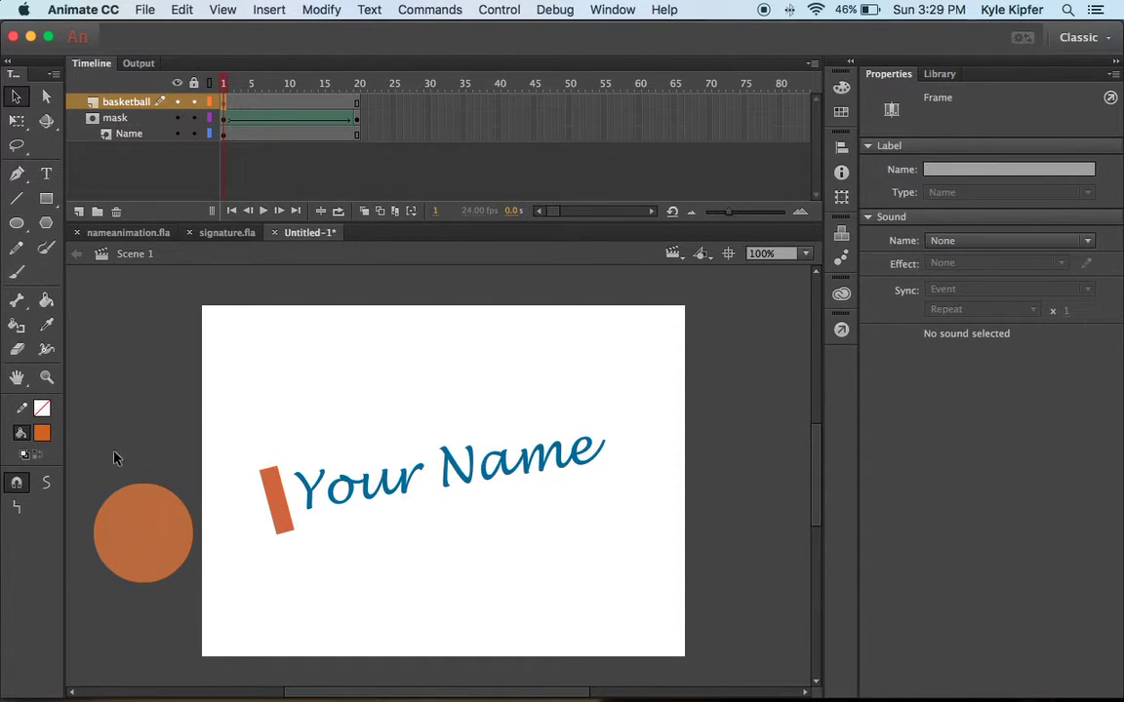
{"action": "left_click", "coordinate": [166, 517]}
{"action": "key", "text": "F8"}
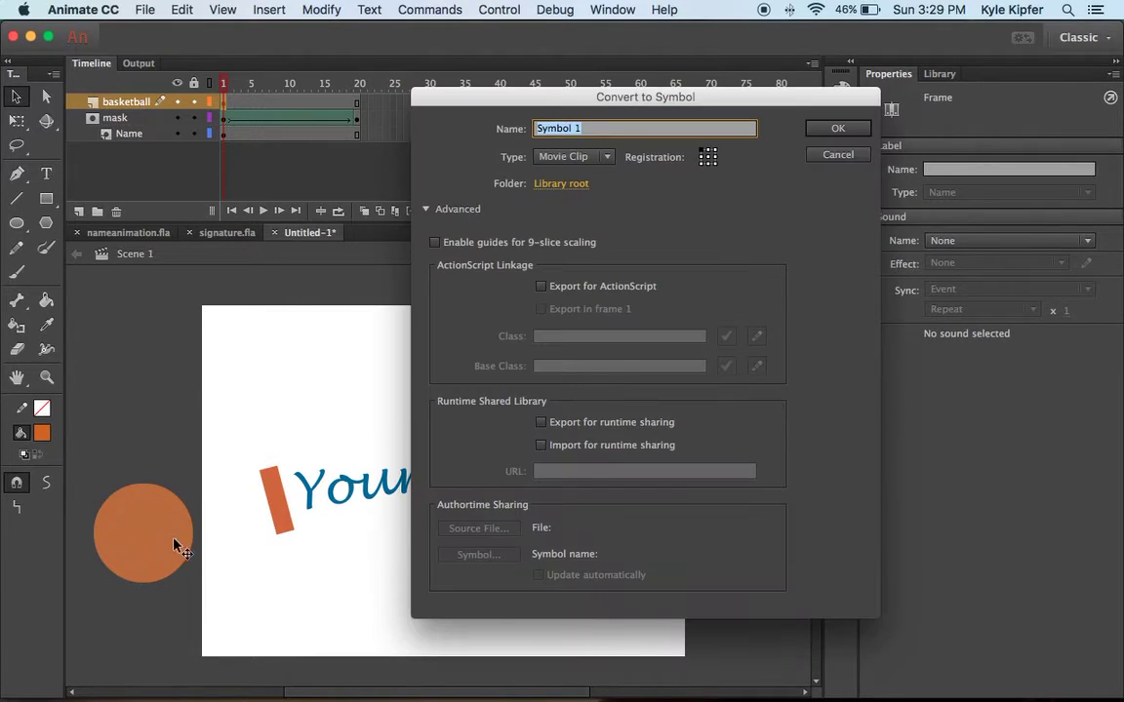
{"action": "left_click", "coordinate": [610, 159]}
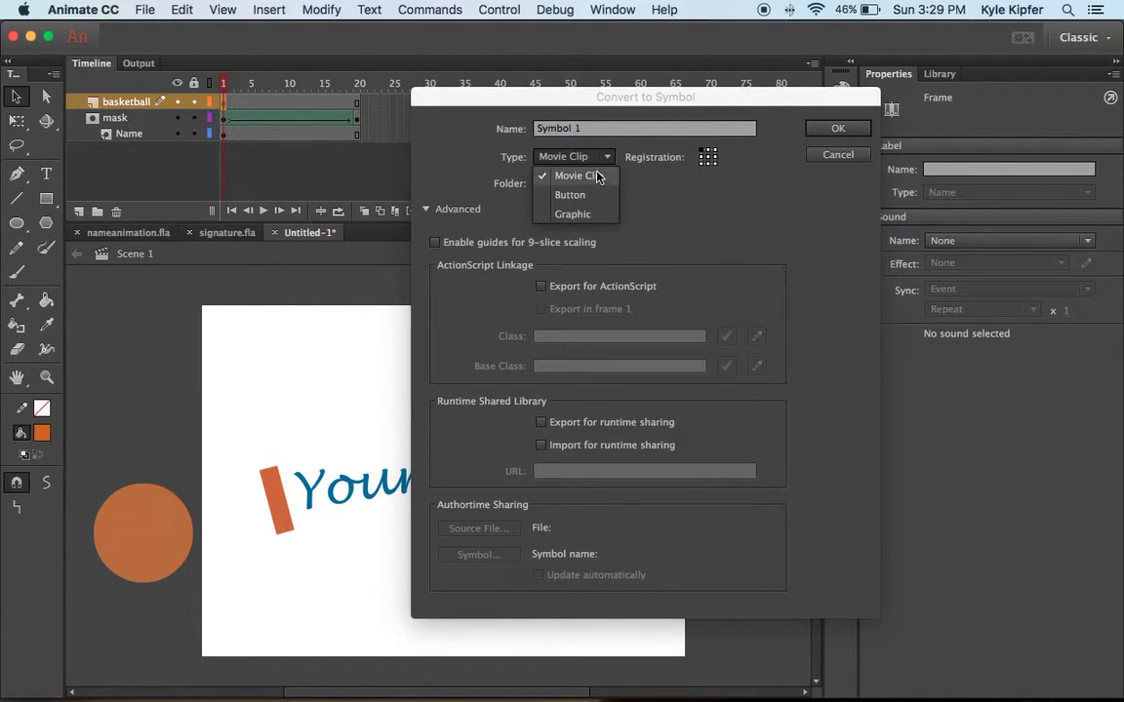
{"action": "left_click", "coordinate": [575, 215]}
{"action": "left_click", "coordinate": [647, 128]}
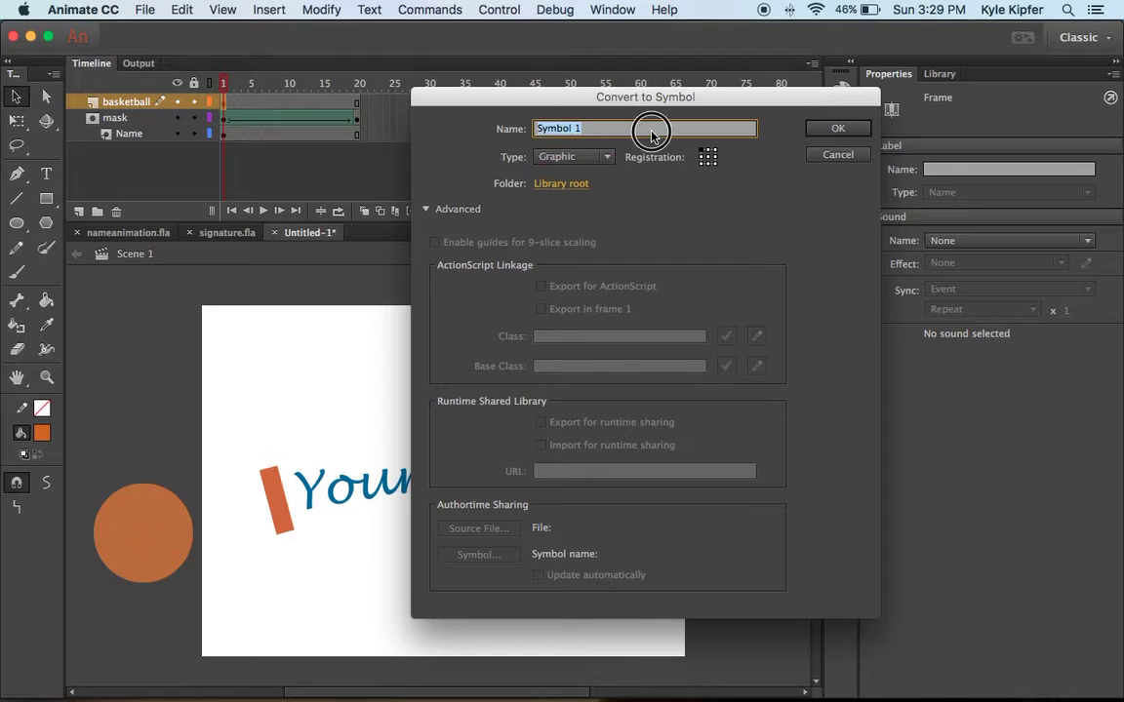
{"action": "type", "text": "ball"}
{"action": "key", "text": "Return"}
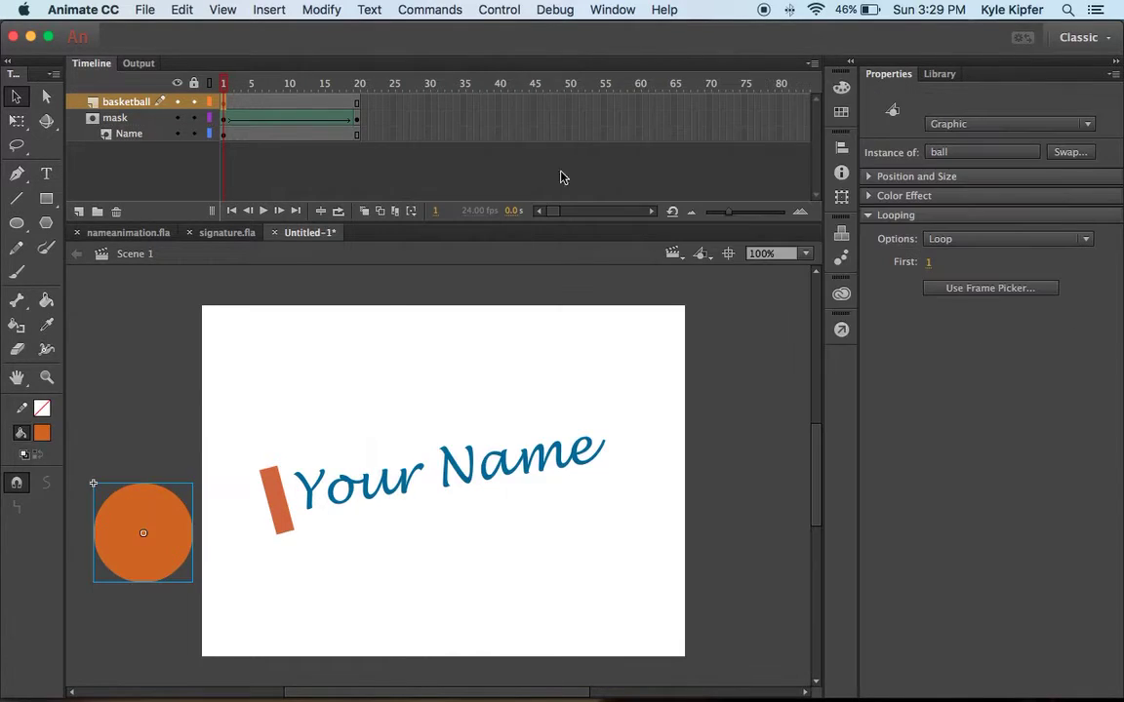
- Inside the ball symbol, brush three black basketball stripes across the circle
{"action": "double_click", "coordinate": [156, 545]}
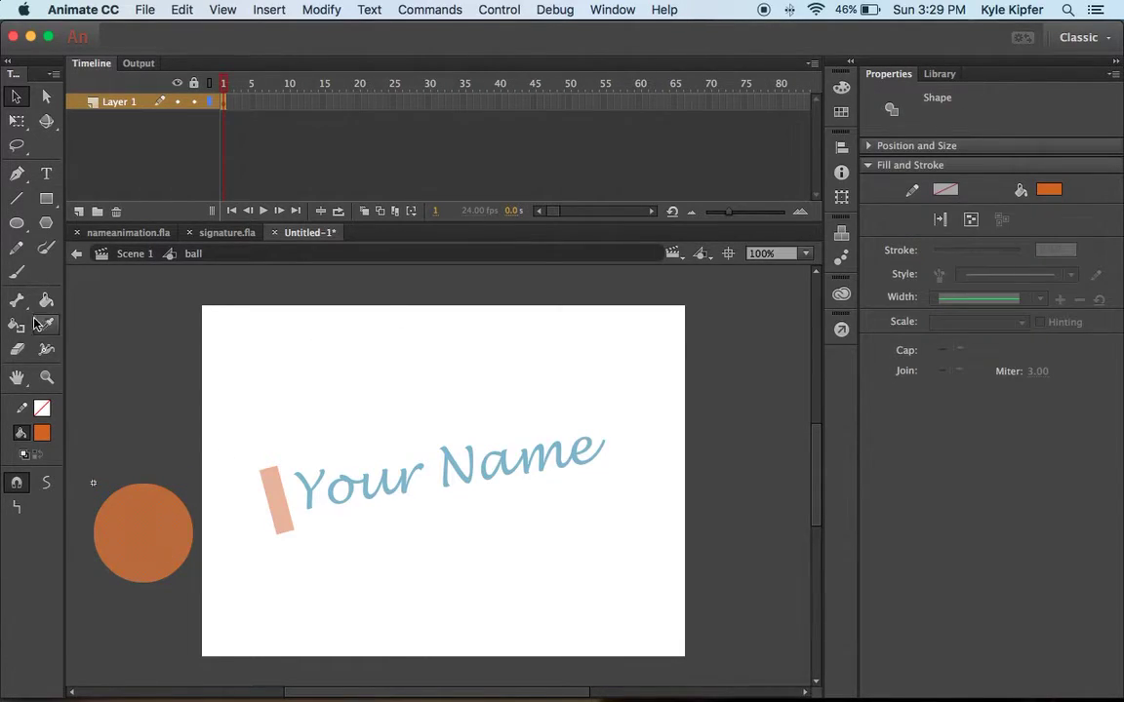
{"action": "left_click", "coordinate": [17, 273]}
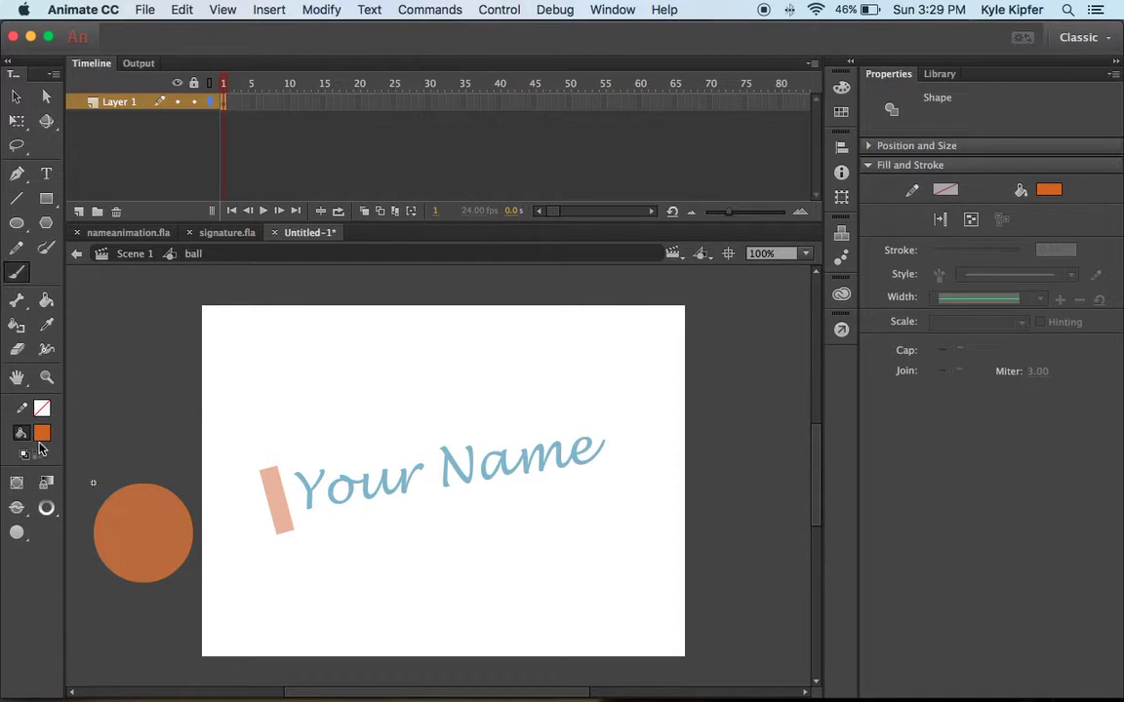
{"action": "left_click", "coordinate": [42, 433]}
{"action": "left_click", "coordinate": [102, 492]}
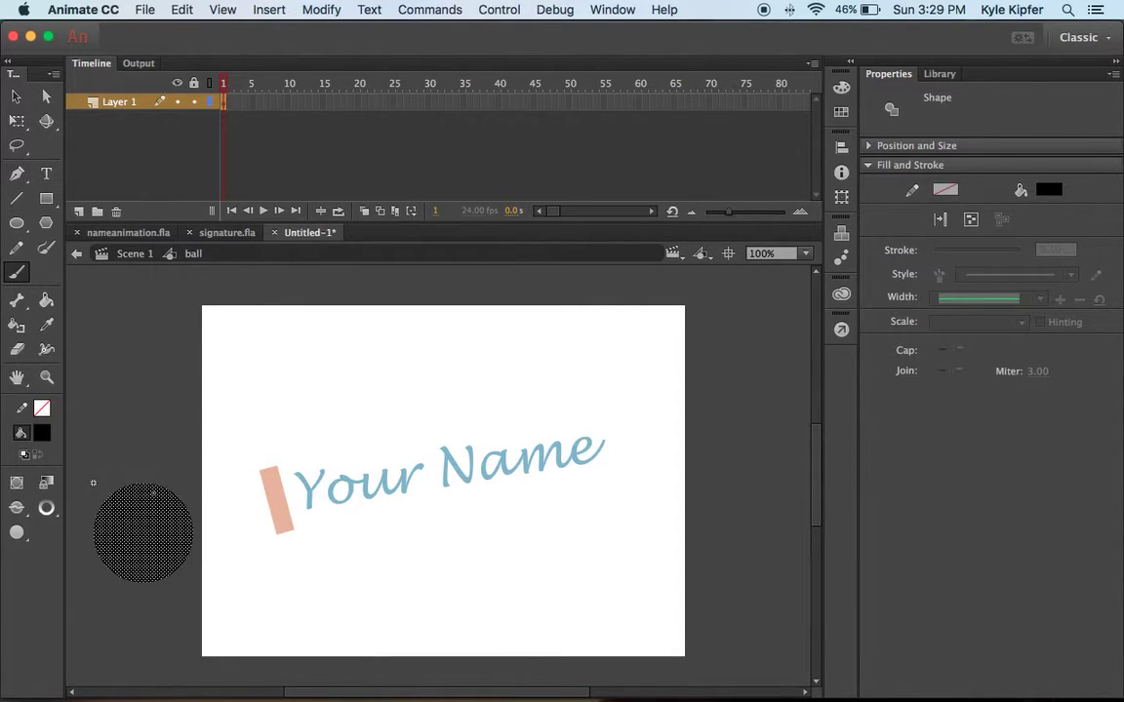
{"action": "key", "text": "super+z"}
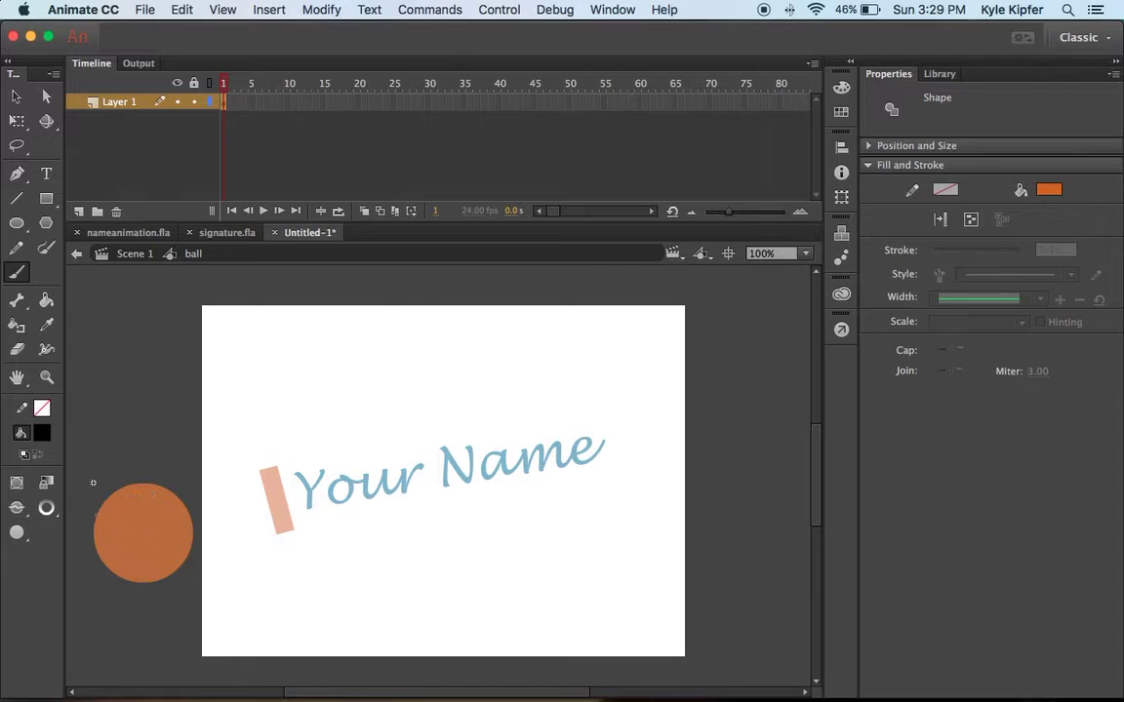
{"action": "left_click_drag", "start_coordinate": [100, 518], "coordinate": [139, 570]}
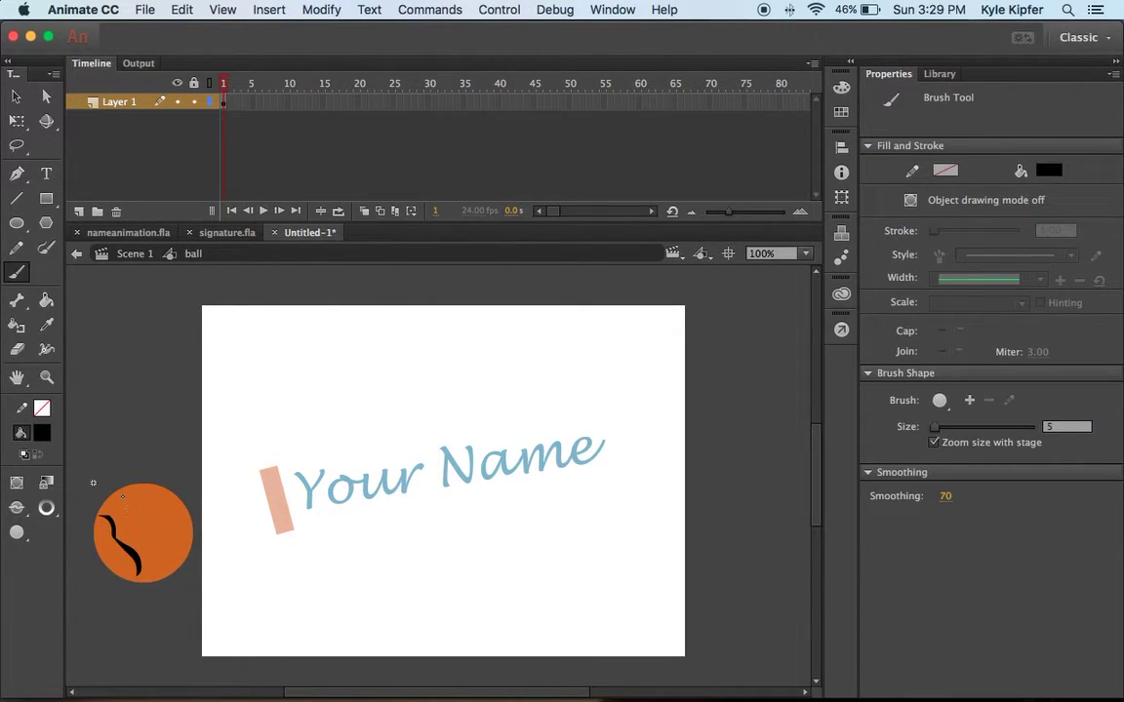
{"action": "mouse_move", "coordinate": [122, 498]}
{"action": "left_mouse_down"}
{"action": "mouse_move", "coordinate": [144, 499]}
{"action": "mouse_move", "coordinate": [165, 571]}
{"action": "left_mouse_up"}
{"action": "left_click_drag", "start_coordinate": [167, 487], "coordinate": [183, 556]}
- Back in Scene 1, place the ball at the stage's left edge beside the name
{"action": "left_click", "coordinate": [137, 256]}
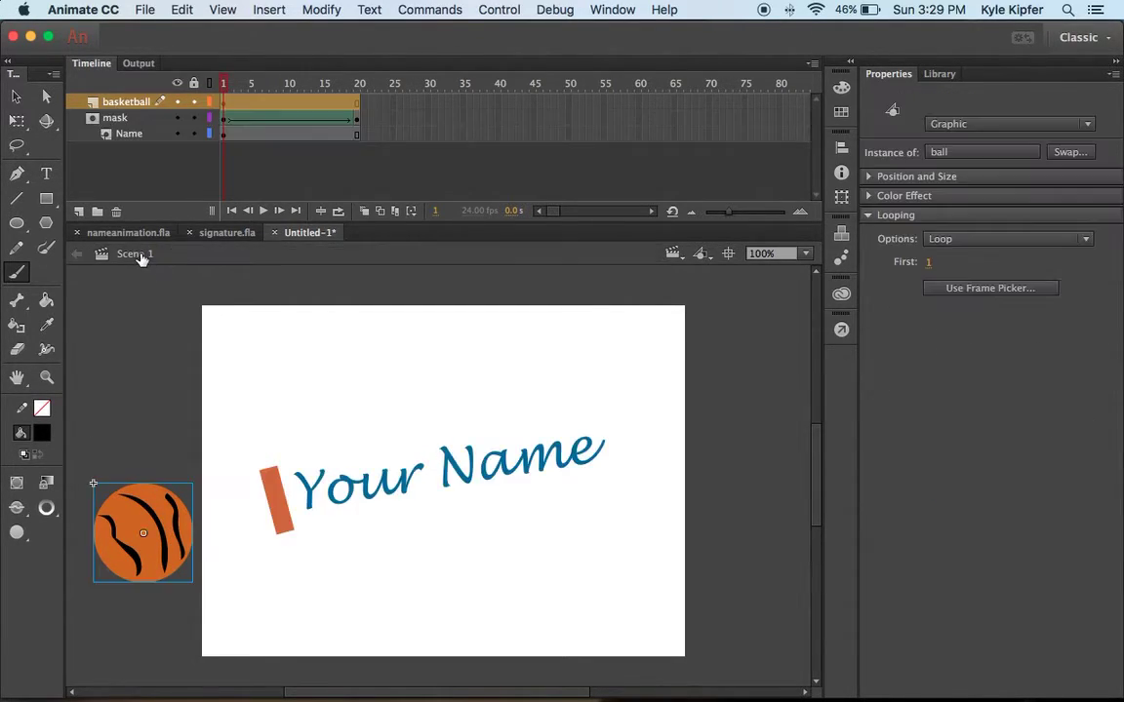
{"action": "left_click", "coordinate": [15, 95]}
{"action": "left_click", "coordinate": [158, 369]}
{"action": "left_click", "coordinate": [158, 556]}
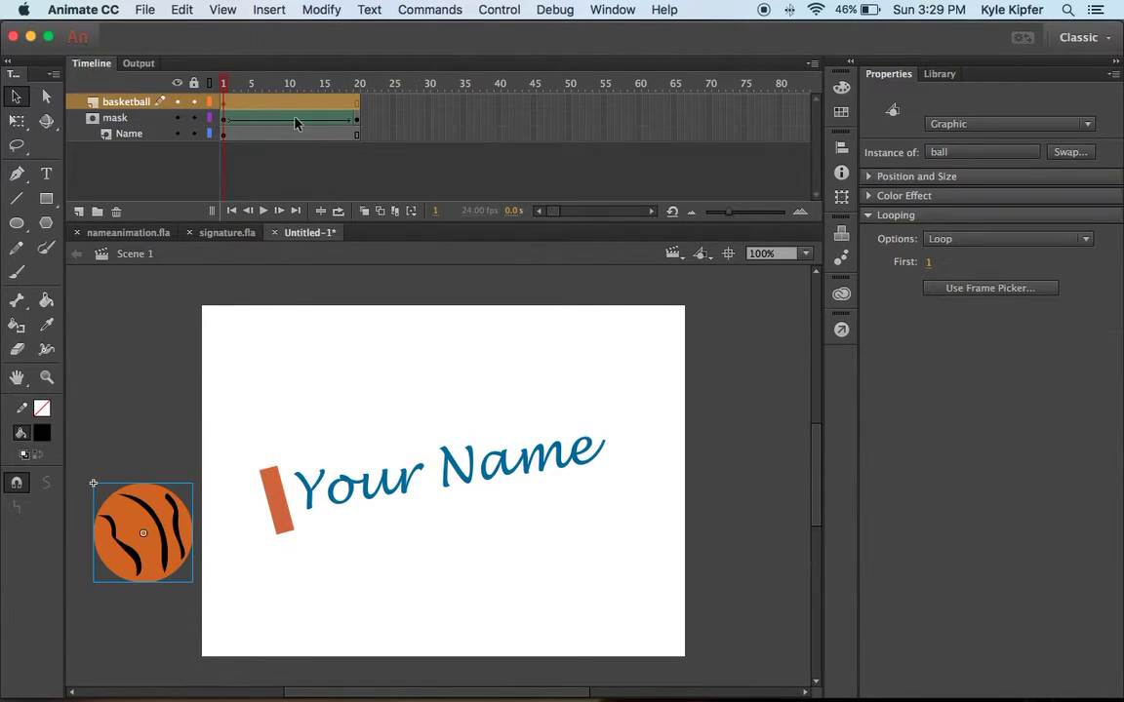
{"action": "left_click_drag", "start_coordinate": [220, 104], "coordinate": [357, 105]}
{"action": "left_click_drag", "start_coordinate": [174, 508], "coordinate": [272, 502]}
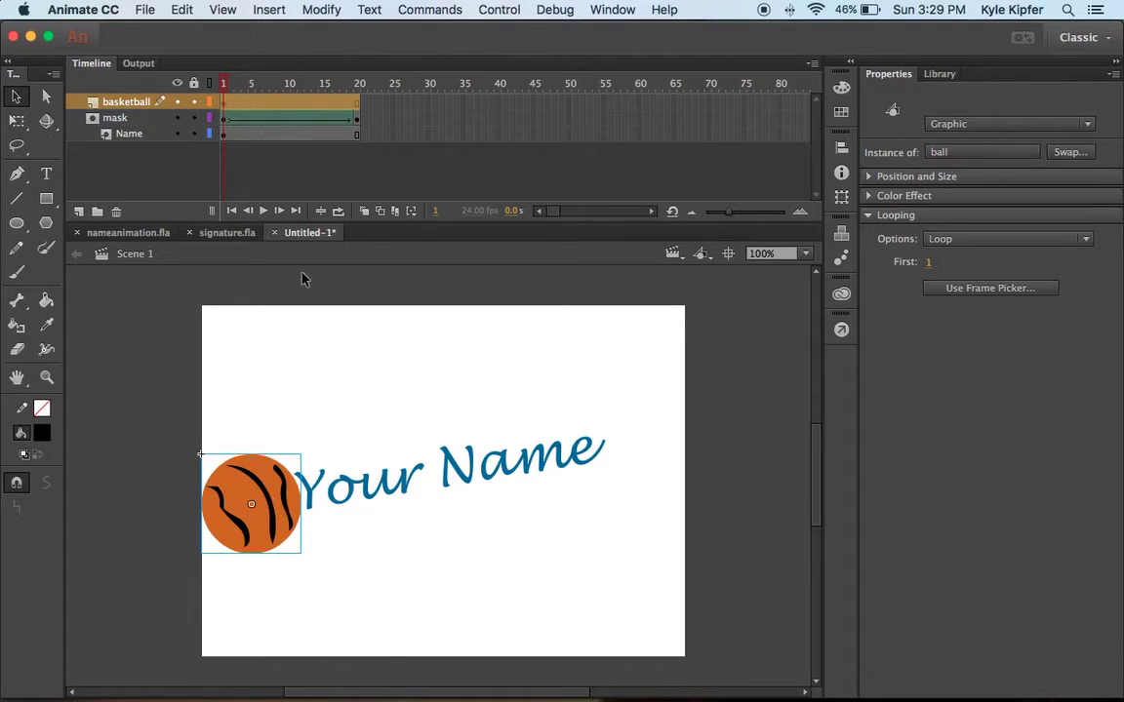
- At frame 20 move the ball to the mask bar's right end and add a classic tween
{"action": "left_click", "coordinate": [225, 101]}
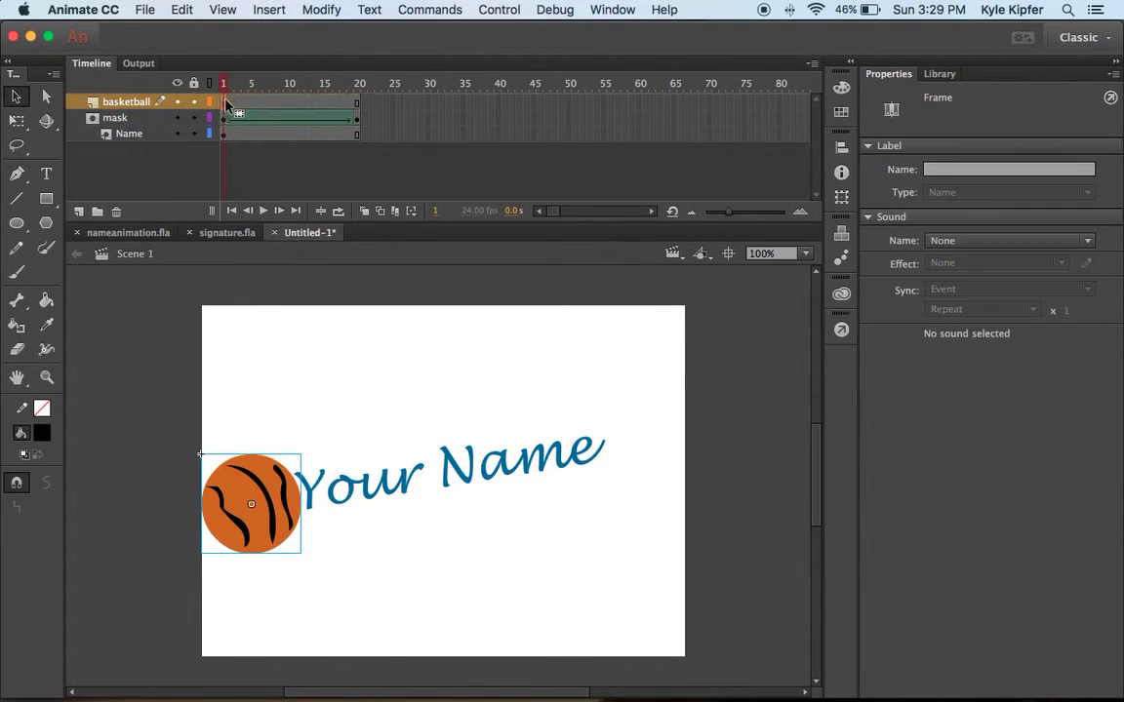
{"action": "left_click", "coordinate": [358, 104]}
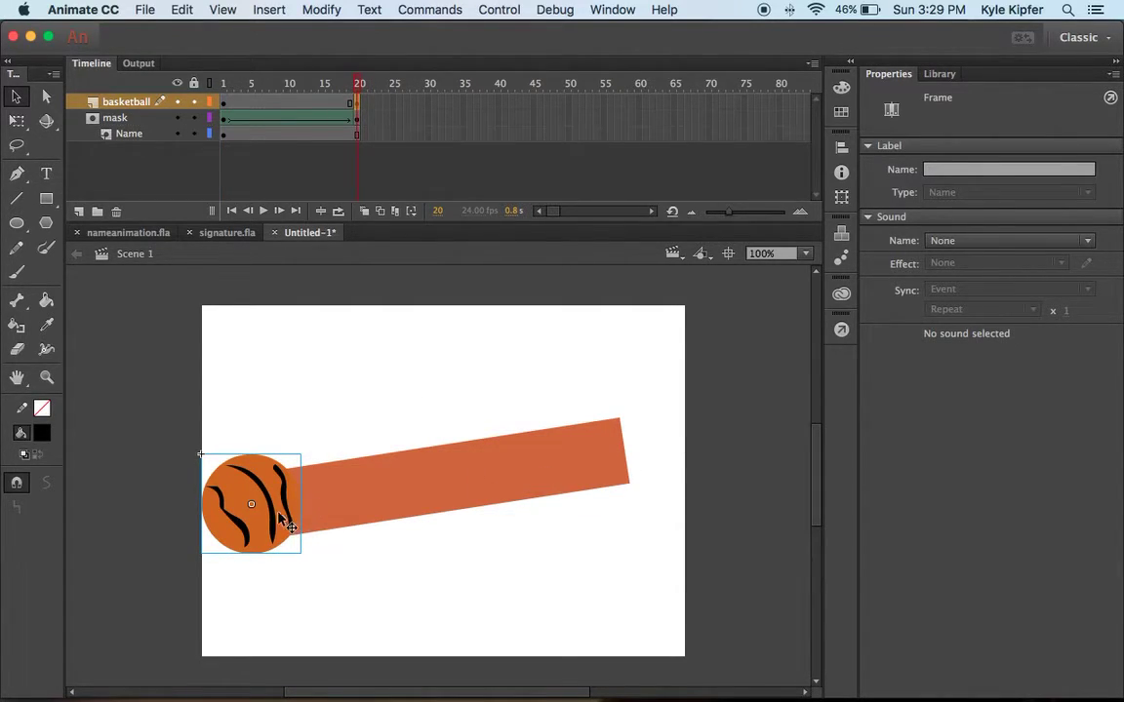
{"action": "left_click_drag", "start_coordinate": [278, 524], "coordinate": [646, 457]}
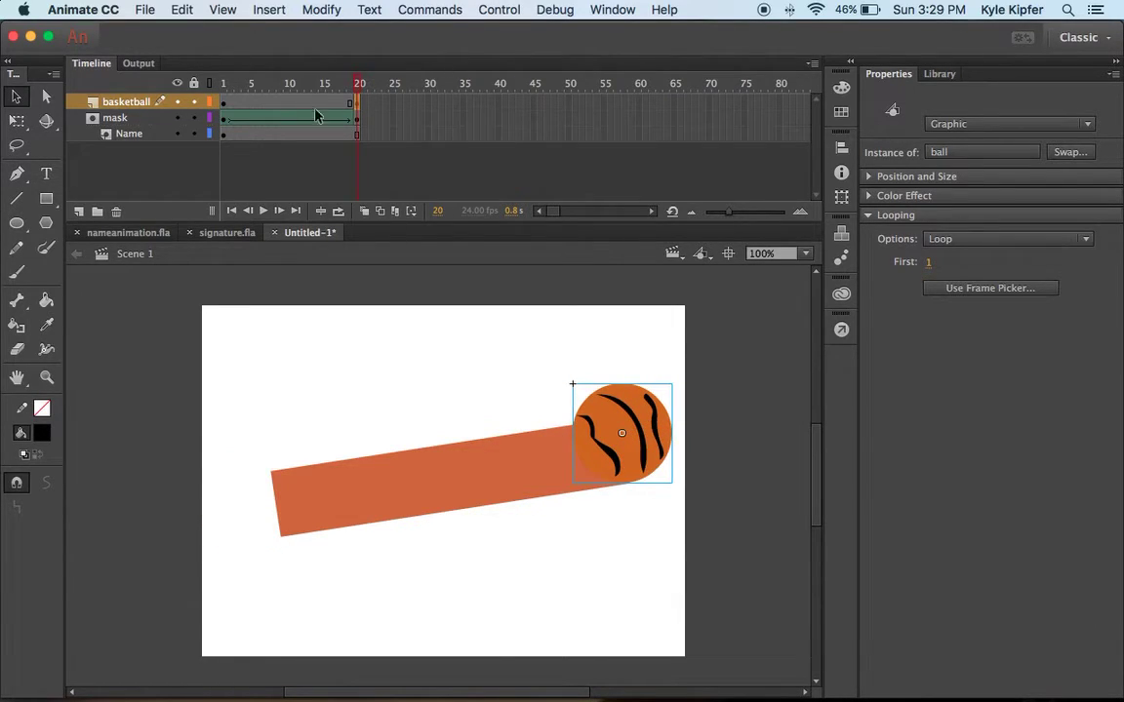
{"action": "left_click", "coordinate": [227, 102]}
{"action": "right_click", "coordinate": [226, 108]}
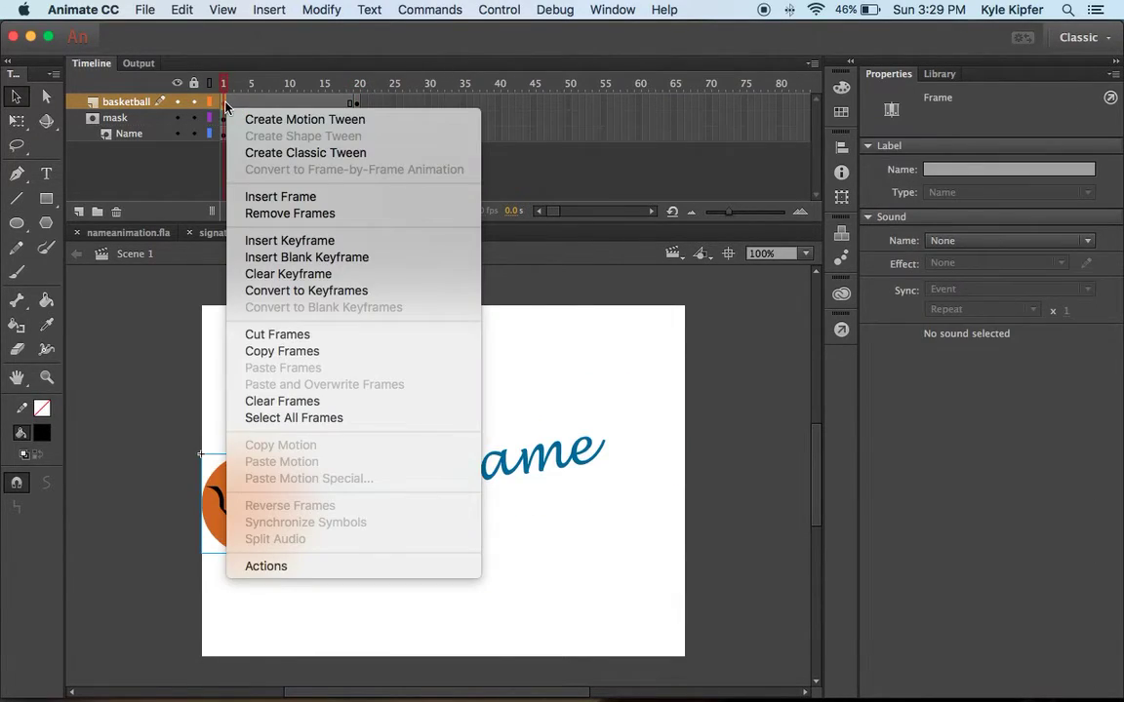
{"action": "left_click", "coordinate": [280, 153]}
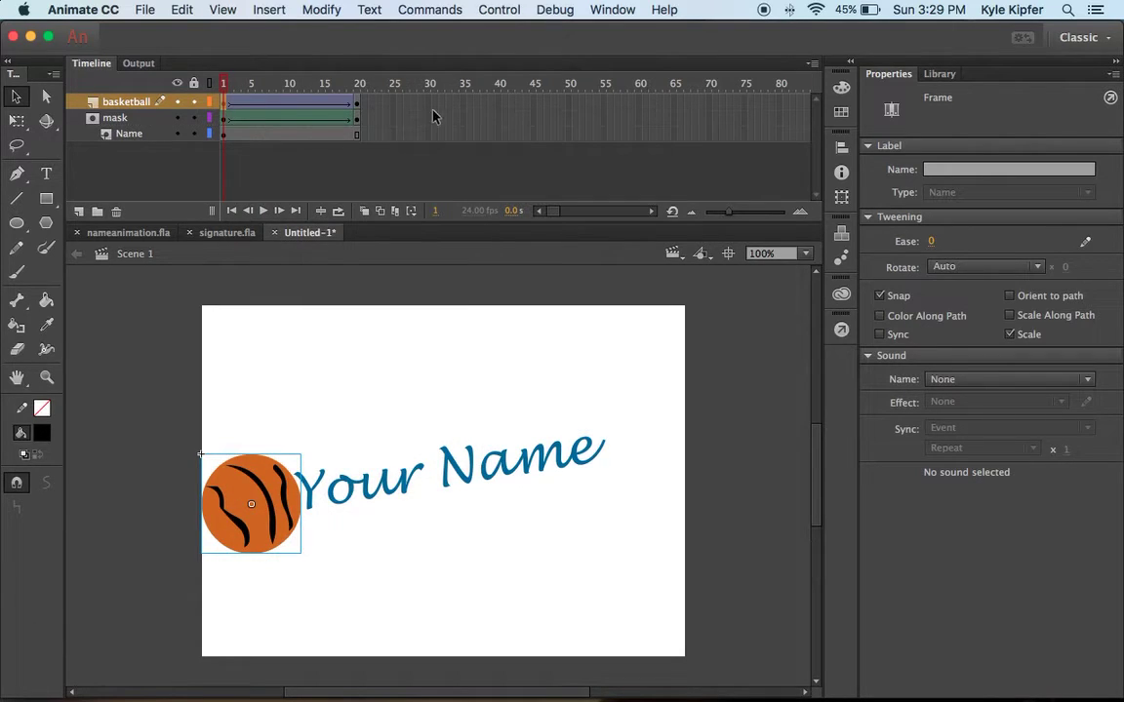
- Extend all three layers to frame 40 and scrub back to preview the motion
{"action": "left_click", "coordinate": [498, 102]}
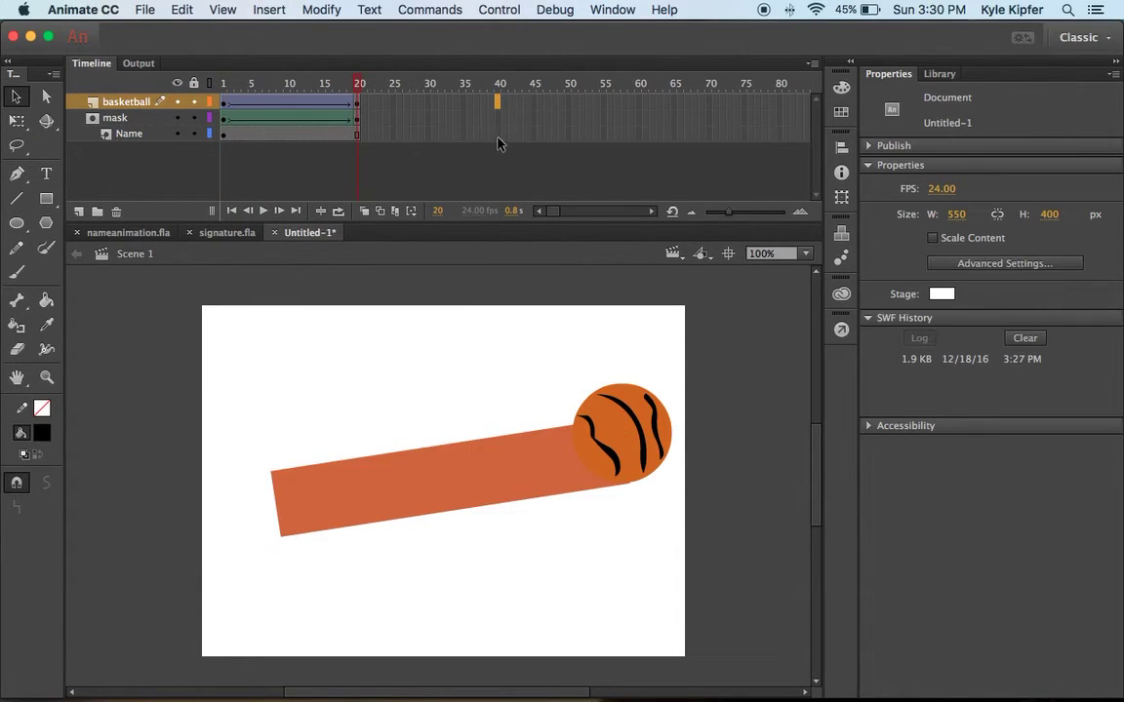
{"action": "left_click", "coordinate": [498, 141], "text": "shift"}
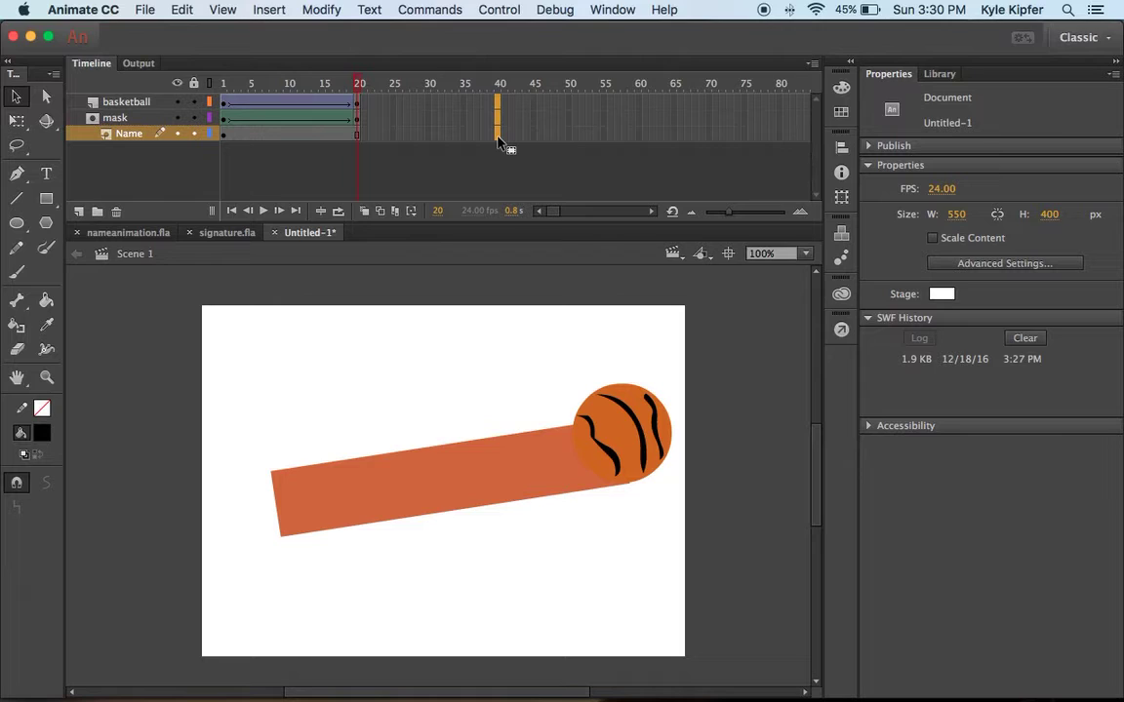
{"action": "key", "text": "F5"}
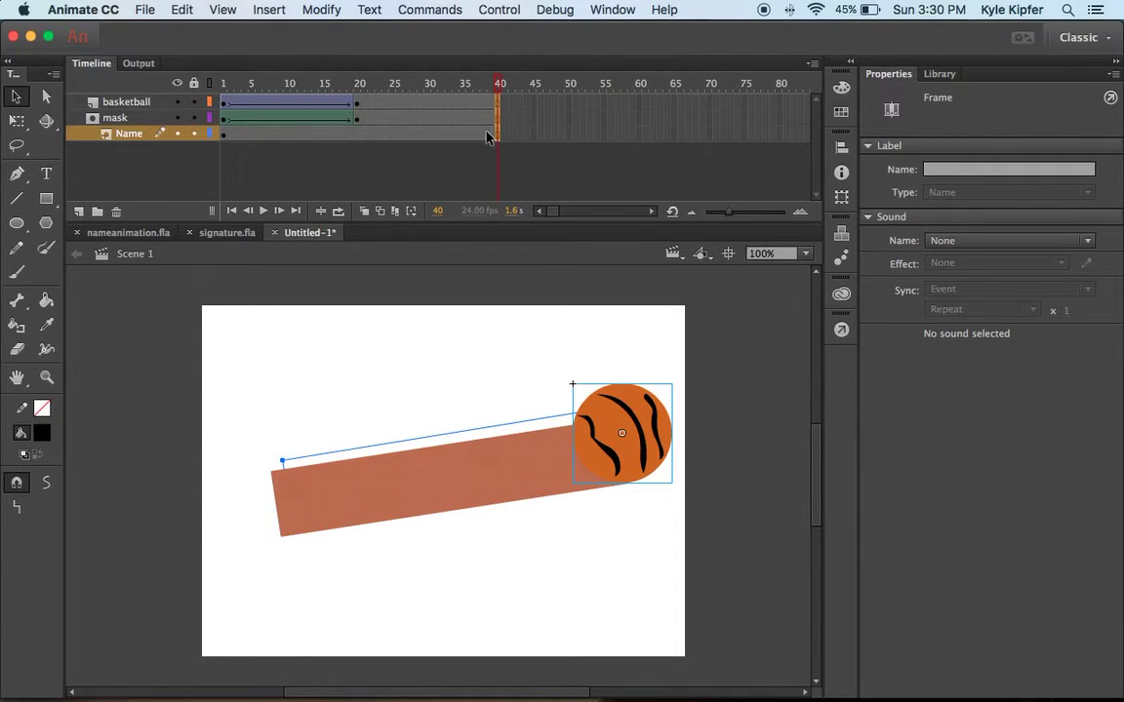
{"action": "left_click_drag", "start_coordinate": [497, 88], "coordinate": [461, 90]}
{"action": "key", "text": "super+Return"}
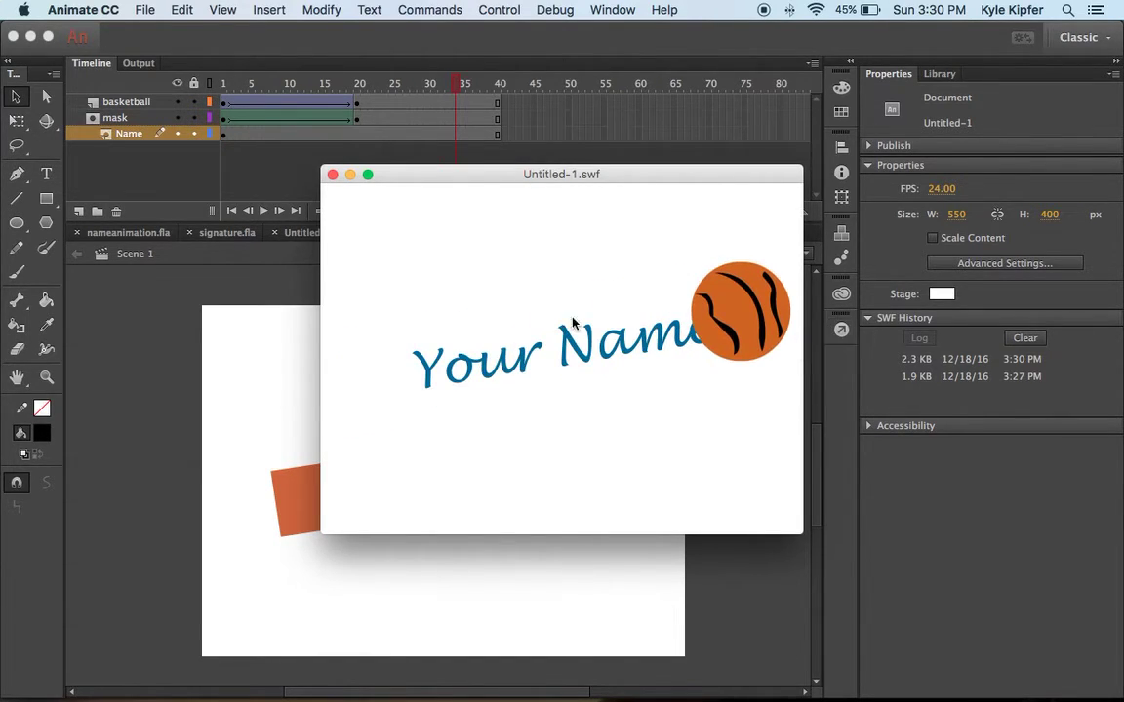
{"action": "left_click", "coordinate": [332, 175]}
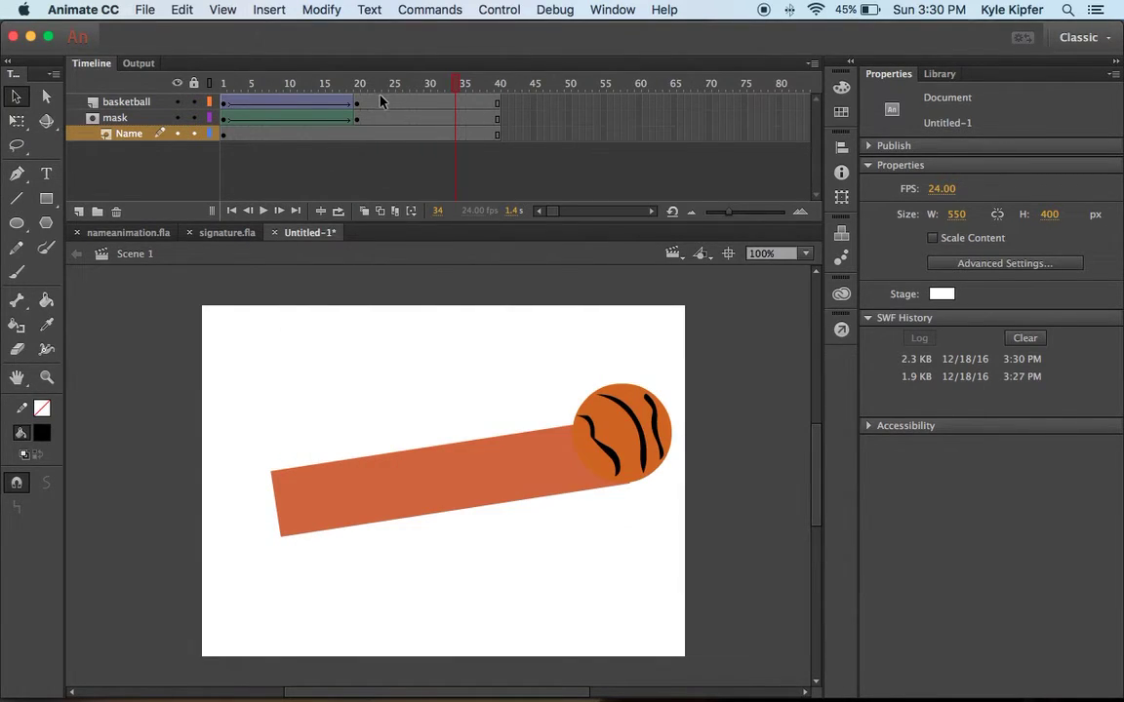
- At frame 20, move the ball past the stage's right edge and preview the motion
{"action": "left_click", "coordinate": [354, 105]}
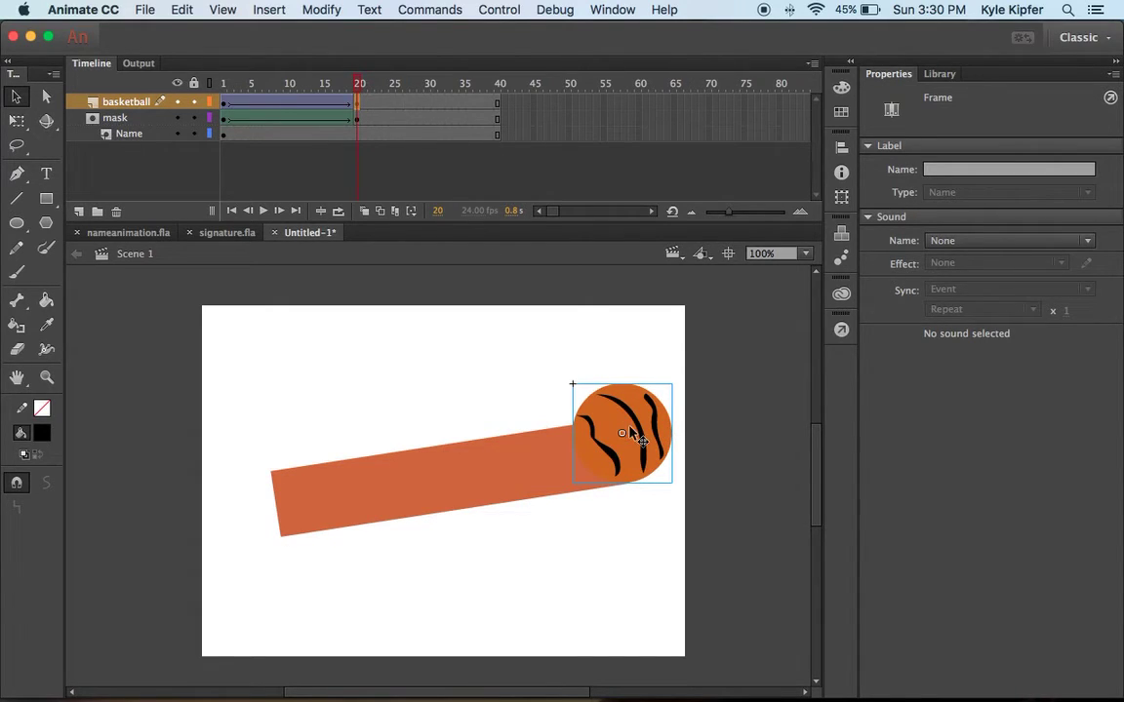
{"action": "left_click_drag", "start_coordinate": [615, 455], "coordinate": [746, 450]}
{"action": "mouse_move", "coordinate": [358, 85]}
{"action": "left_mouse_down"}
{"action": "mouse_move", "coordinate": [214, 83]}
{"action": "mouse_move", "coordinate": [359, 84]}
{"action": "left_mouse_up"}
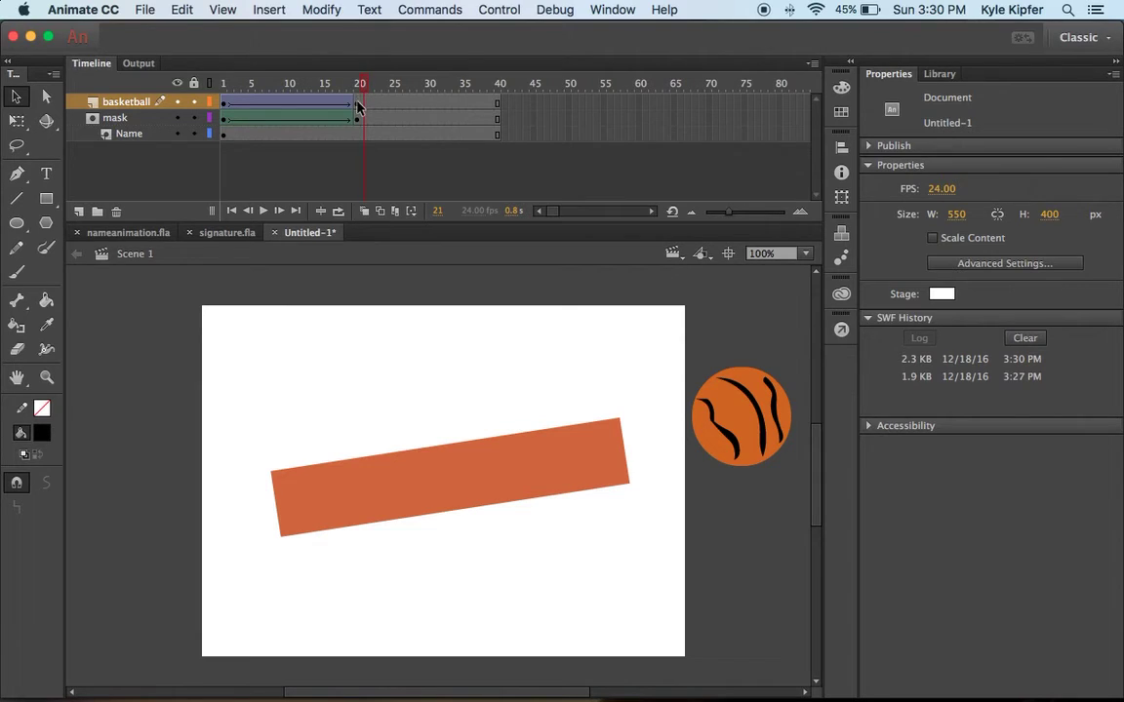
- Drag the ball's ending keyframe from frame 20 to frame 25
{"action": "left_click", "coordinate": [358, 103]}
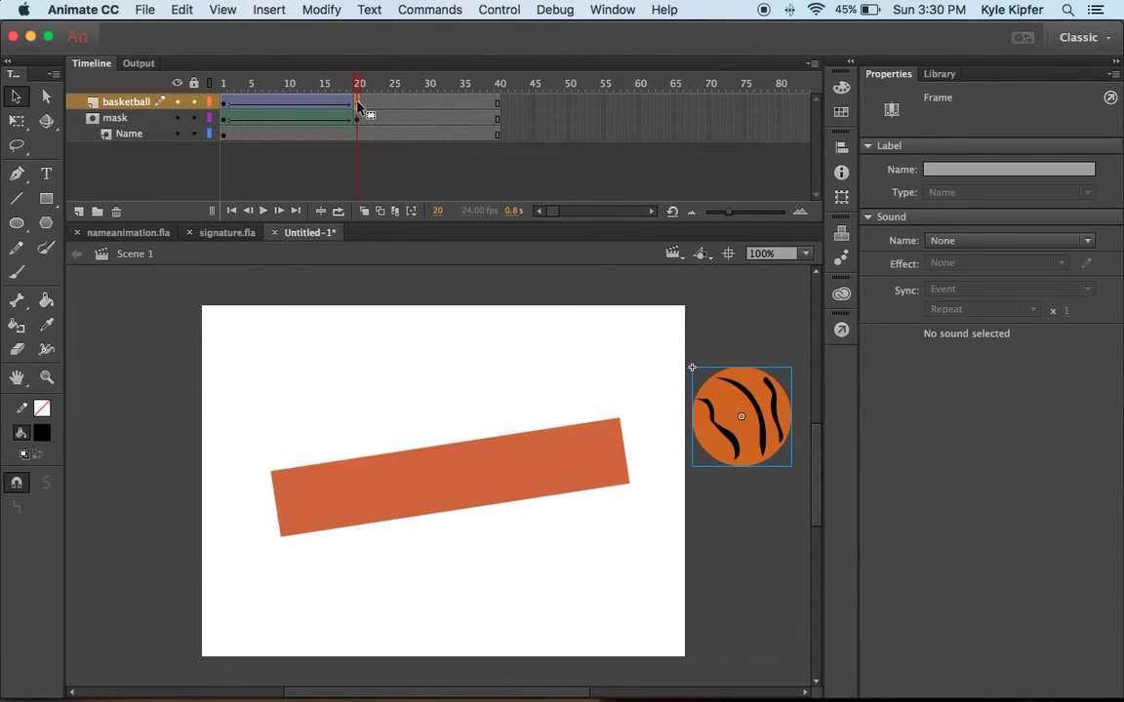
{"action": "left_click_drag", "start_coordinate": [358, 105], "coordinate": [406, 90]}
{"action": "left_click", "coordinate": [337, 84]}
{"action": "left_click", "coordinate": [336, 104]}
- Test the movie as Untitled-1.swf using Cmd+Enter
{"action": "key", "text": "super+Return"}
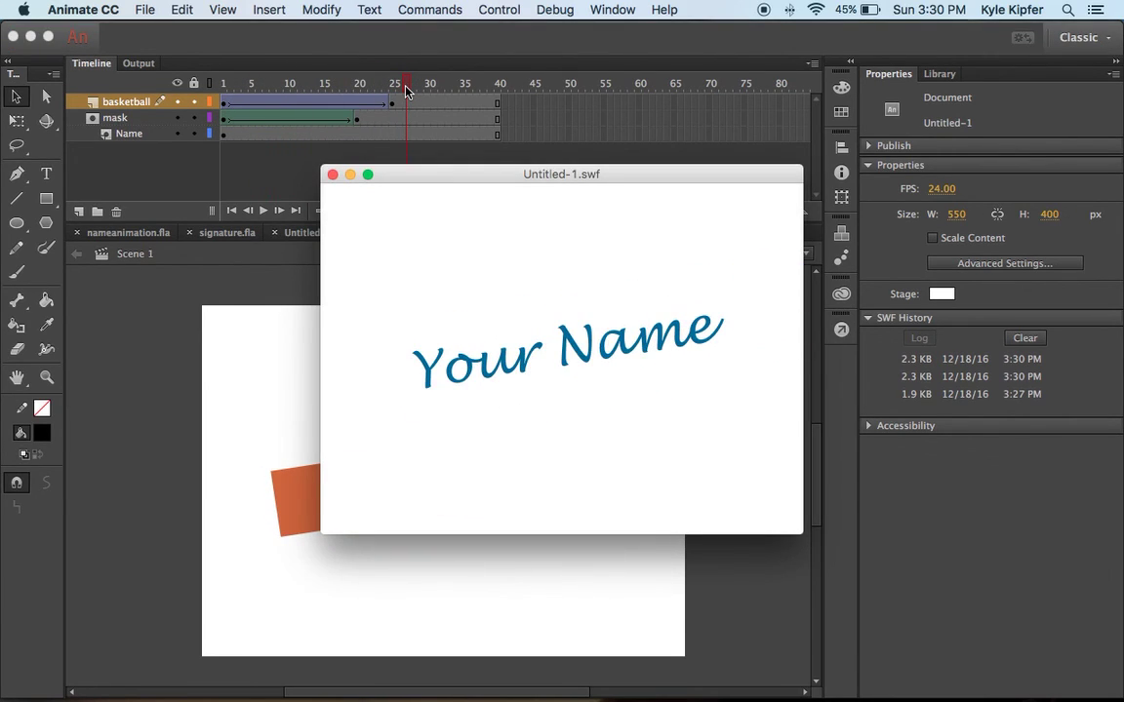